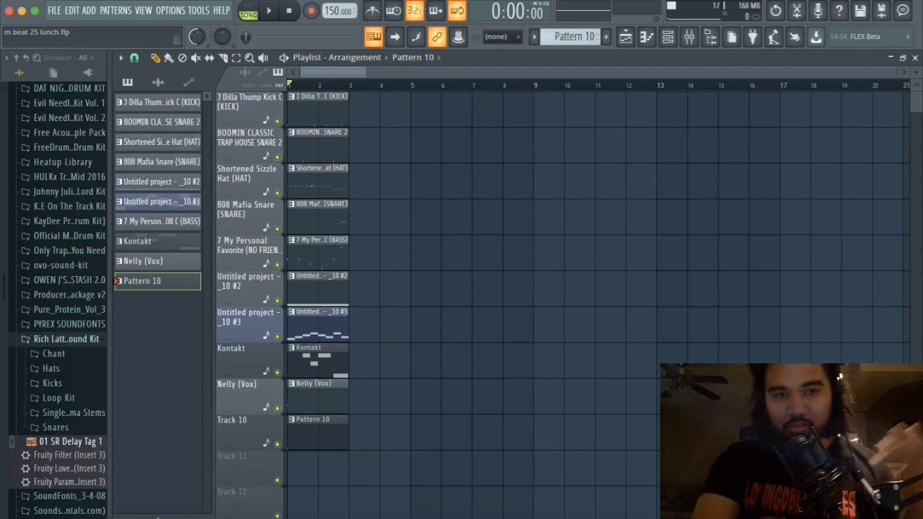
- Play the two-bar loop with all tracks active to hear the full beat
{"action": "key", "text": "space"}
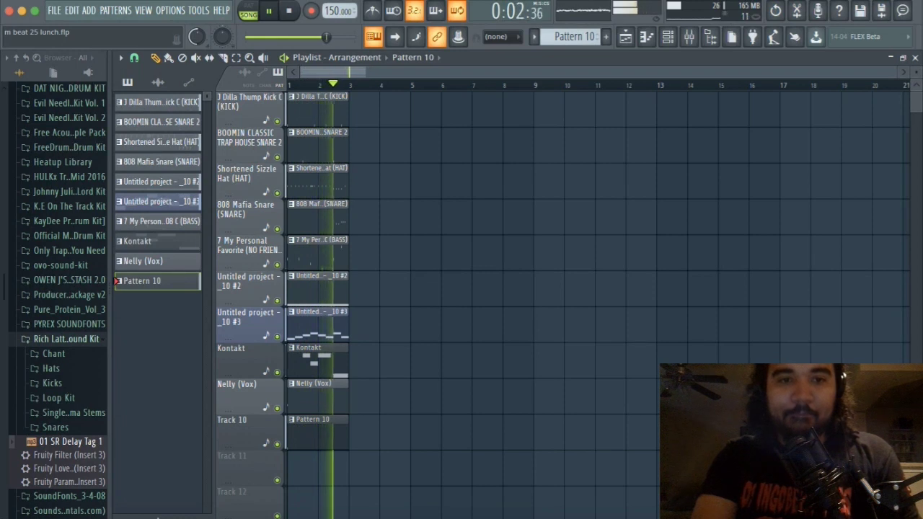
{"action": "key", "text": "space"}
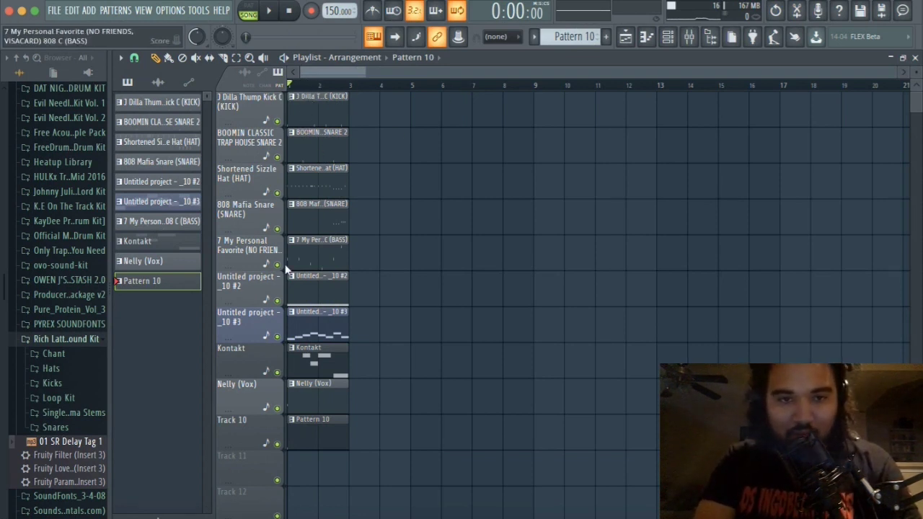
- Mute both Untitled project tracks, Kontakt, Nelly (Vox) and Track 10, and play only the drums and bass
{"action": "left_click", "coordinate": [277, 301]}
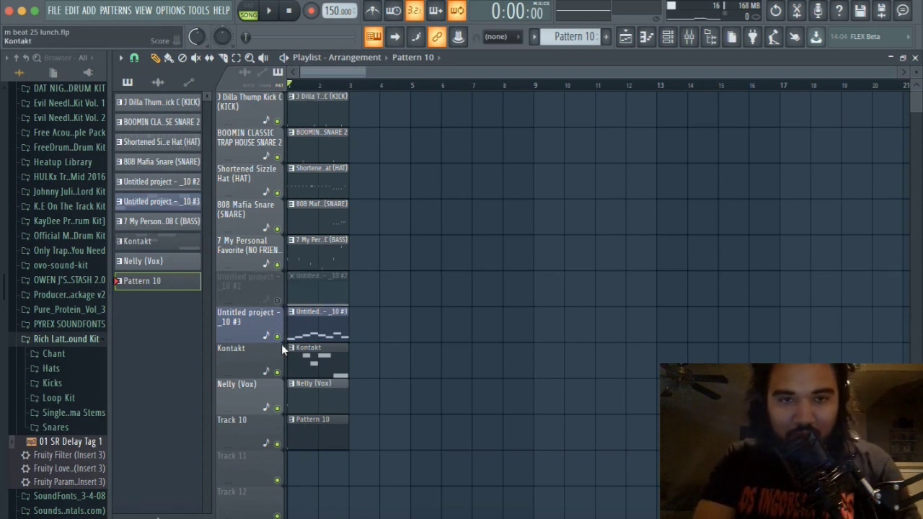
{"action": "left_click", "coordinate": [277, 336]}
{"action": "left_click", "coordinate": [276, 372]}
{"action": "left_click", "coordinate": [277, 408]}
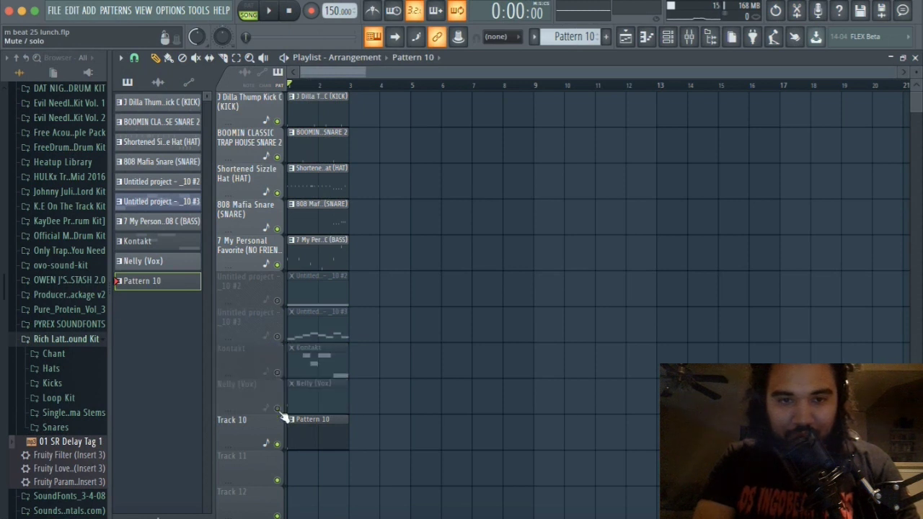
{"action": "left_click", "coordinate": [277, 444]}
{"action": "key", "text": "space"}
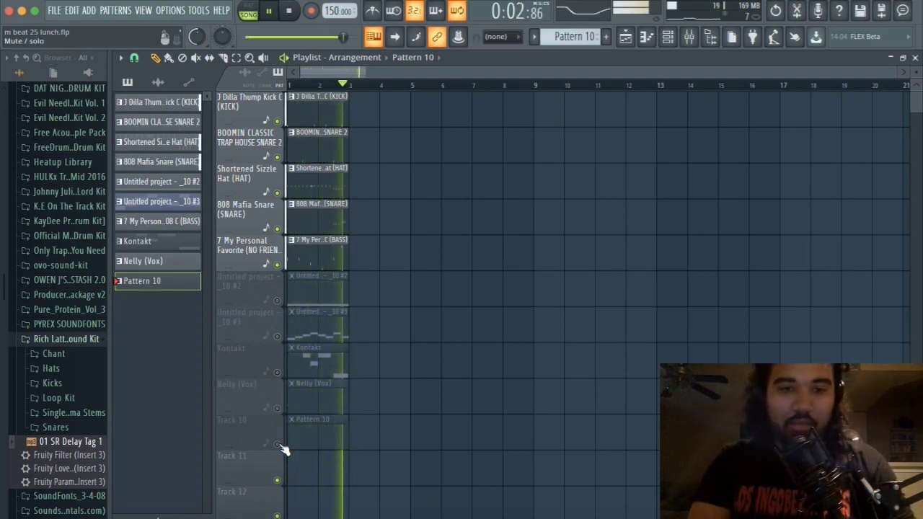
{"action": "key", "text": "space"}
- Unmute Track 10, Nelly (Vox), Kontakt and both Untitled project tracks
{"action": "left_click", "coordinate": [279, 445]}
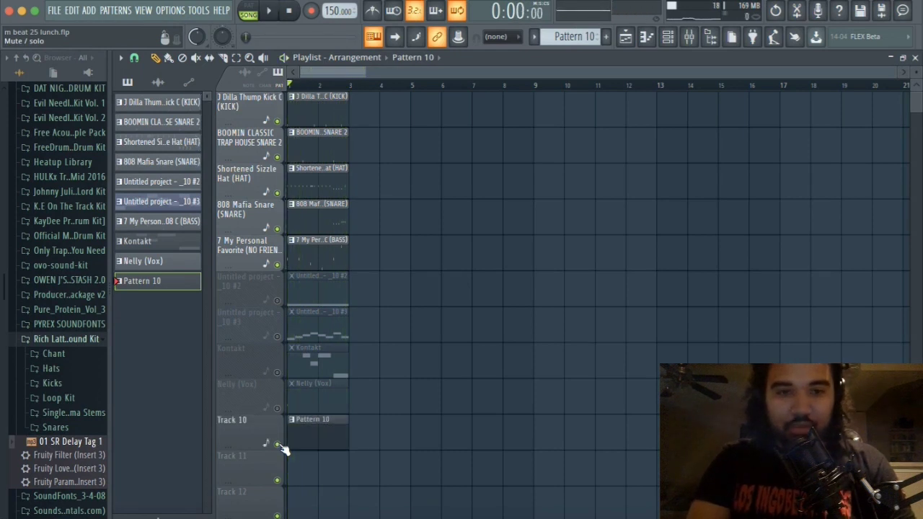
{"action": "left_click", "coordinate": [277, 407]}
{"action": "left_click", "coordinate": [278, 372]}
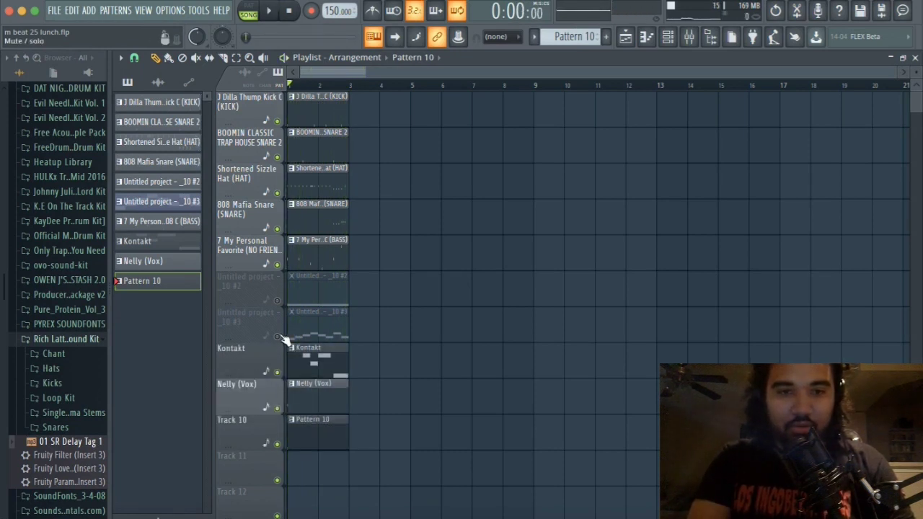
{"action": "left_click", "coordinate": [278, 336]}
{"action": "left_click", "coordinate": [277, 299]}
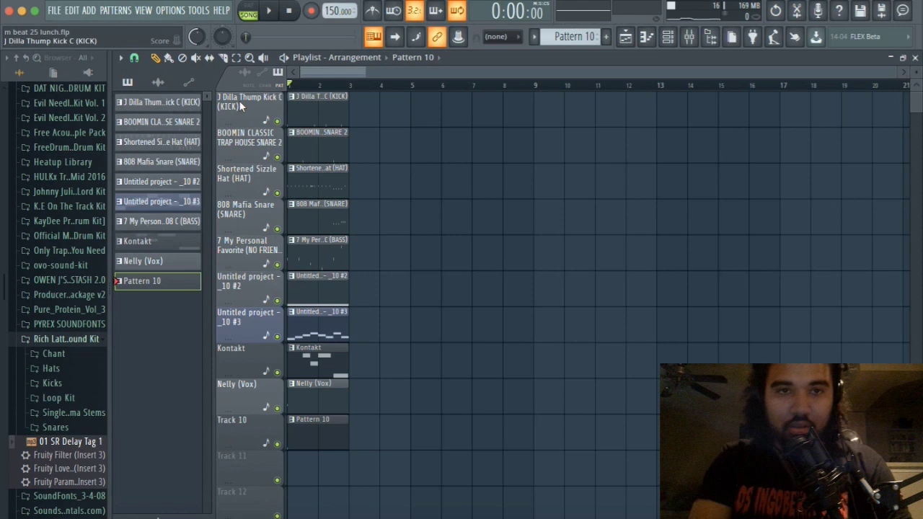
- Select the kick, both snare, hat and bass clips and move them together to start at bar 9
{"action": "left_click", "coordinate": [236, 58]}
{"action": "left_click_drag", "start_coordinate": [312, 90], "coordinate": [315, 247]}
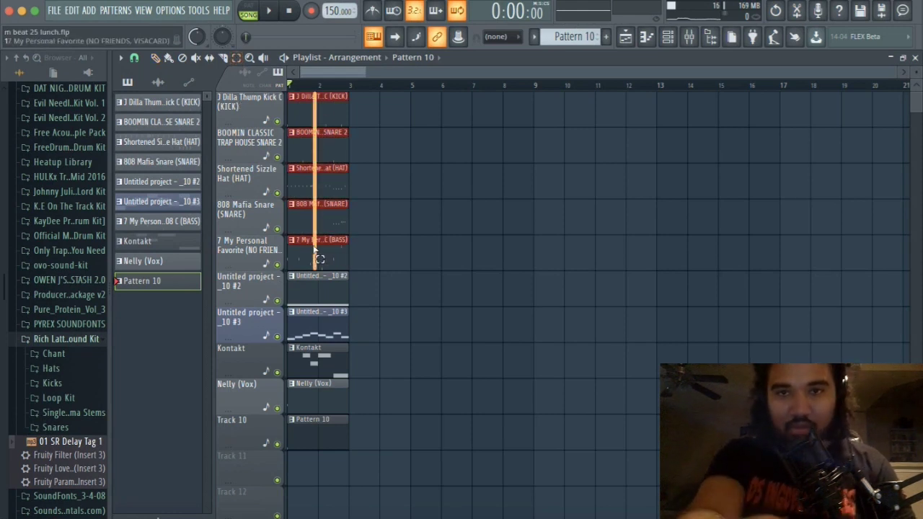
{"action": "left_click_drag", "start_coordinate": [315, 255], "coordinate": [313, 250]}
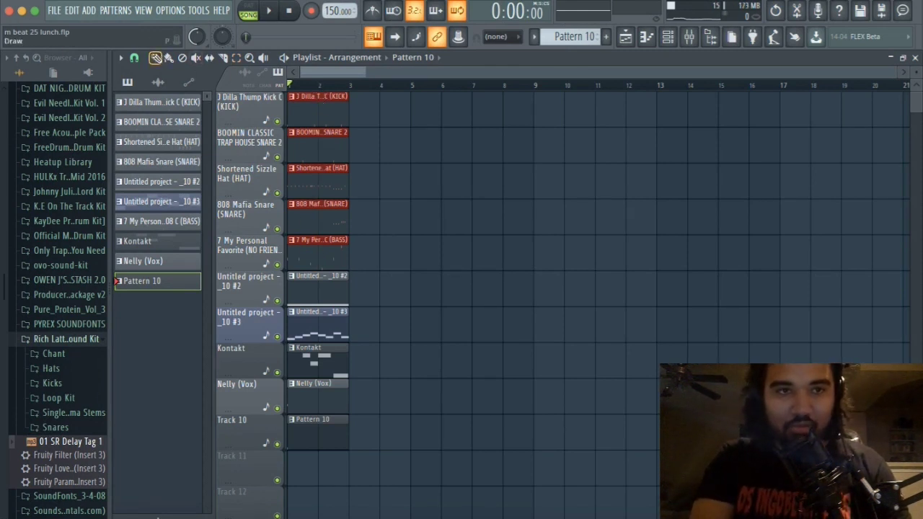
{"action": "left_click_drag", "start_coordinate": [322, 109], "coordinate": [548, 115]}
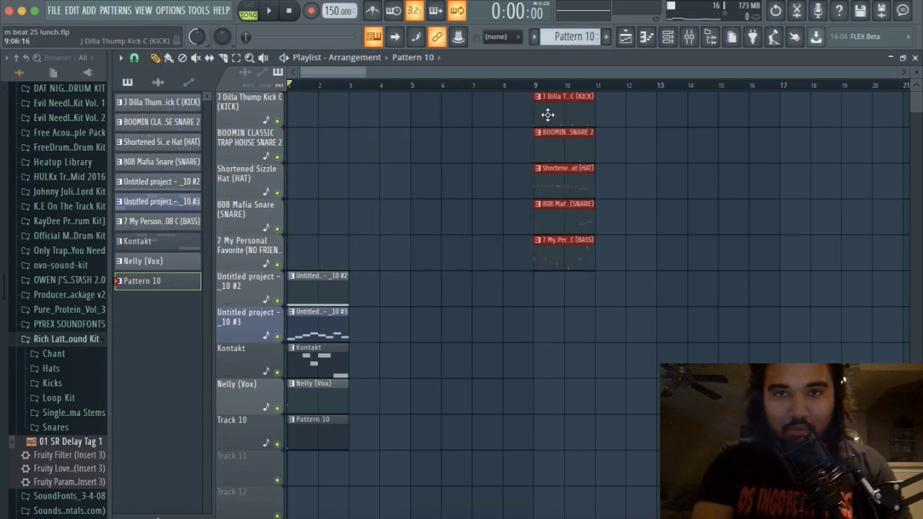
{"action": "left_click", "coordinate": [566, 115]}
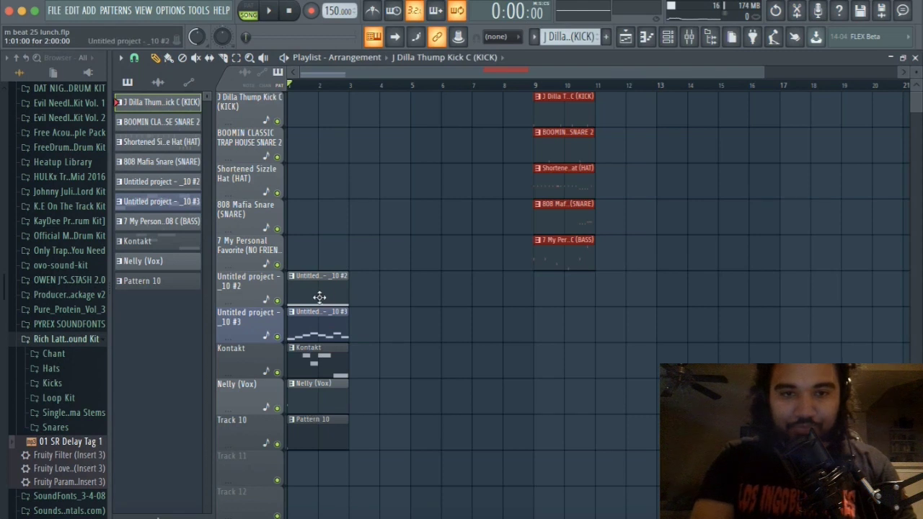
- Add a copy of the 808 Mafia Snare clip at bar 7 as a lead-in to the drums
{"action": "left_click", "coordinate": [567, 225]}
{"action": "left_click", "coordinate": [669, 225]}
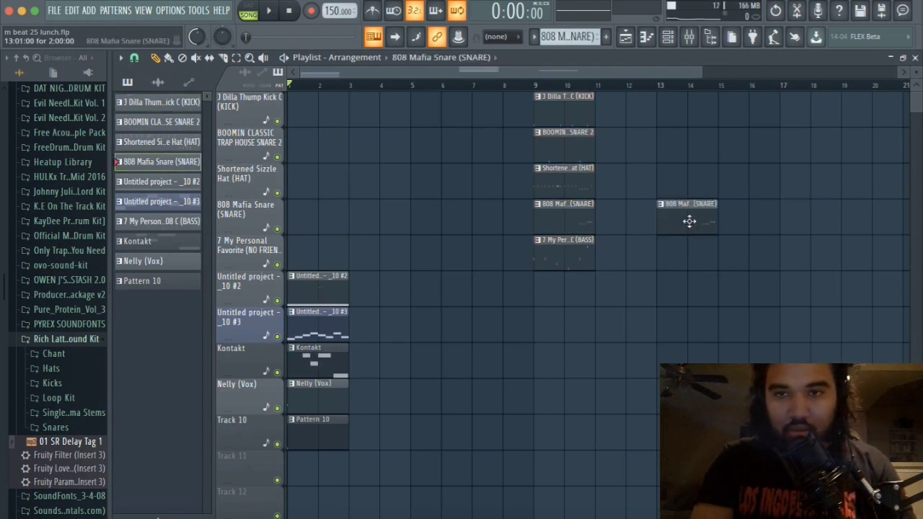
{"action": "right_click", "coordinate": [690, 220]}
{"action": "mouse_move", "coordinate": [552, 208]}
{"action": "left_mouse_down"}
{"action": "mouse_move", "coordinate": [489, 212]}
{"action": "mouse_move", "coordinate": [549, 214]}
{"action": "left_mouse_up"}
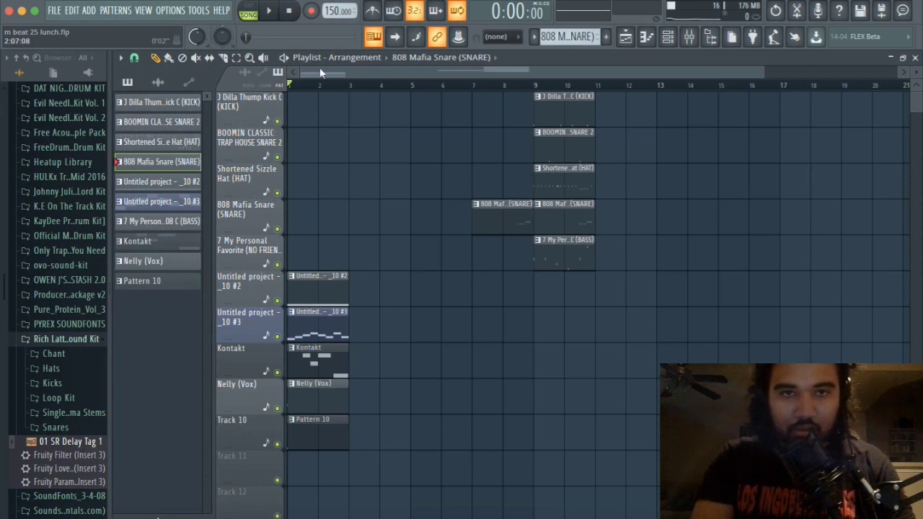
- Move the Pattern 10 clip to bar 7 and place Kontakt clips at bars 5 and 7 instead of bar 1
{"action": "key", "text": "space"}
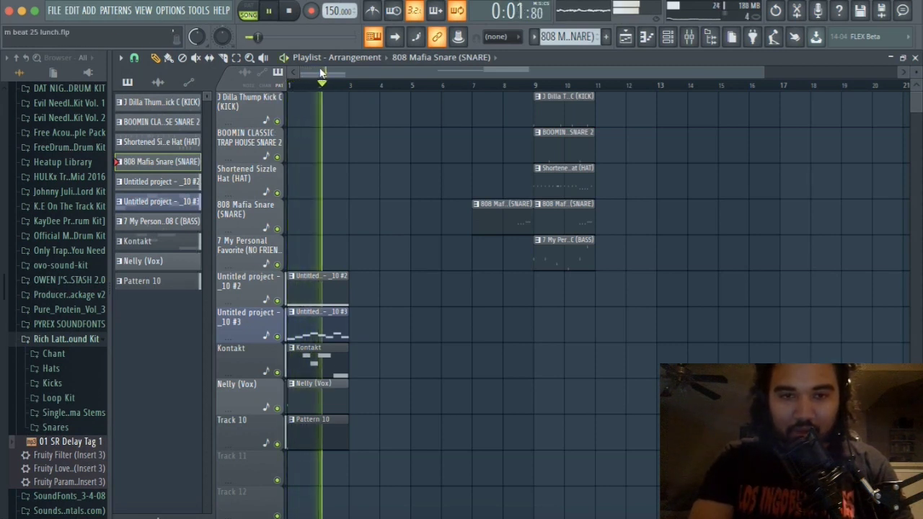
{"action": "key", "text": "space"}
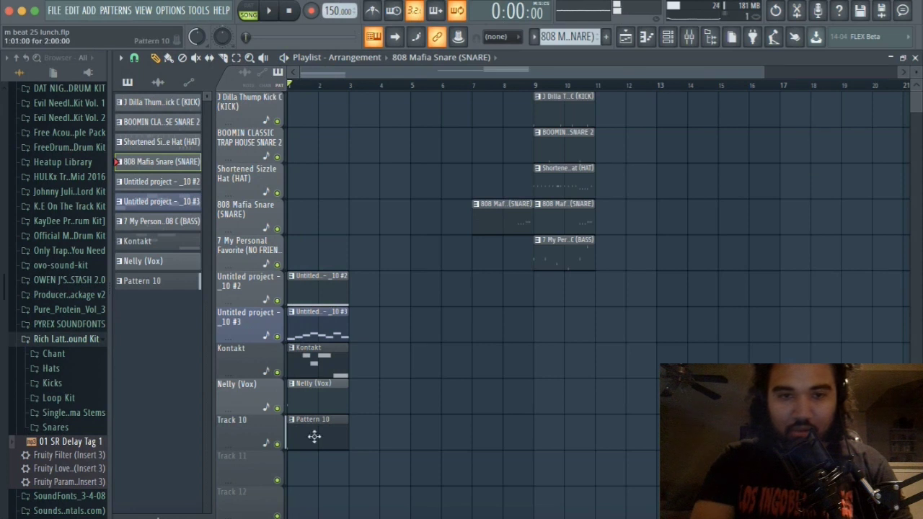
{"action": "left_click_drag", "start_coordinate": [314, 436], "coordinate": [502, 423]}
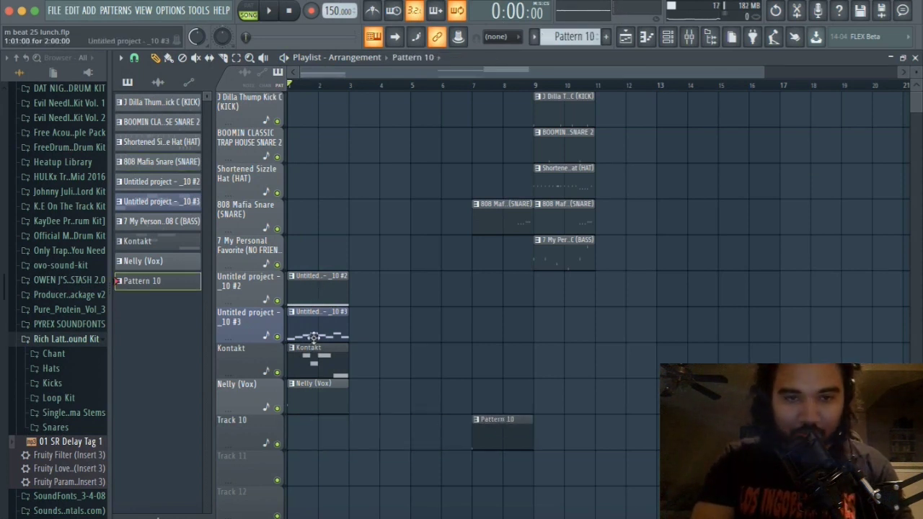
{"action": "left_click_drag", "start_coordinate": [314, 357], "coordinate": [436, 360]}
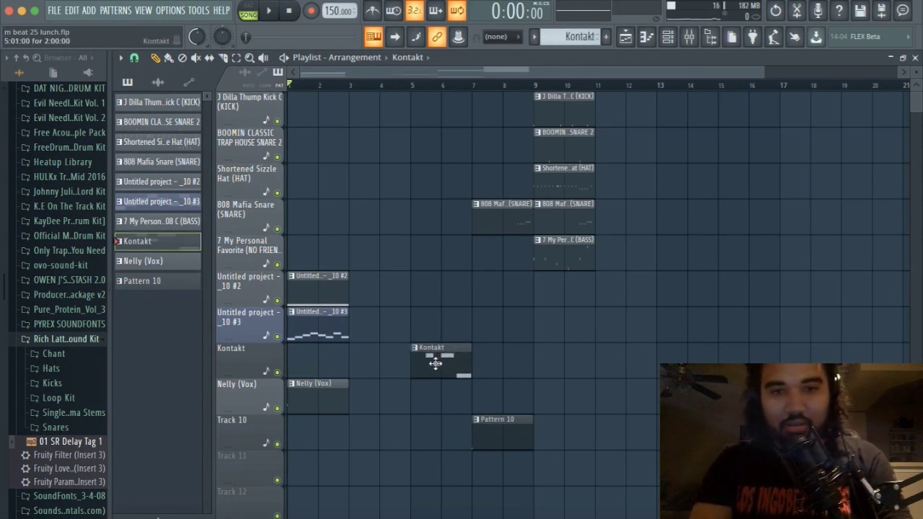
{"action": "left_click_drag", "start_coordinate": [434, 363], "coordinate": [500, 363]}
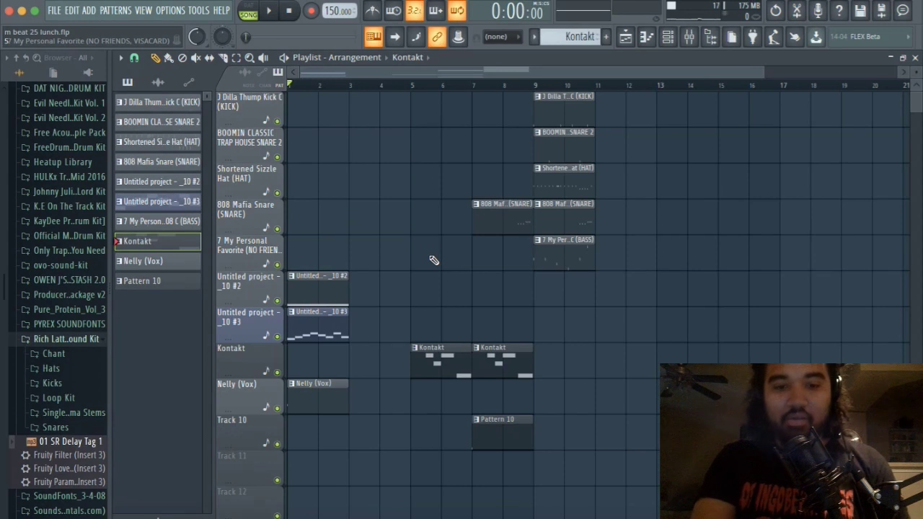
- During playback, shift the Untitled project #3 clip from bar 1 to bar 5 and repeat the #2 clip at bar 3
{"action": "key", "text": "space"}
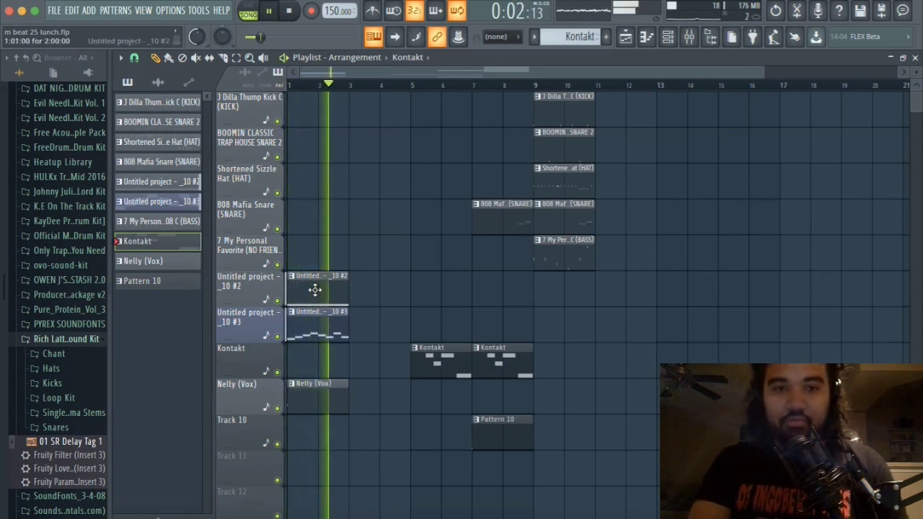
{"action": "left_click", "coordinate": [355, 328]}
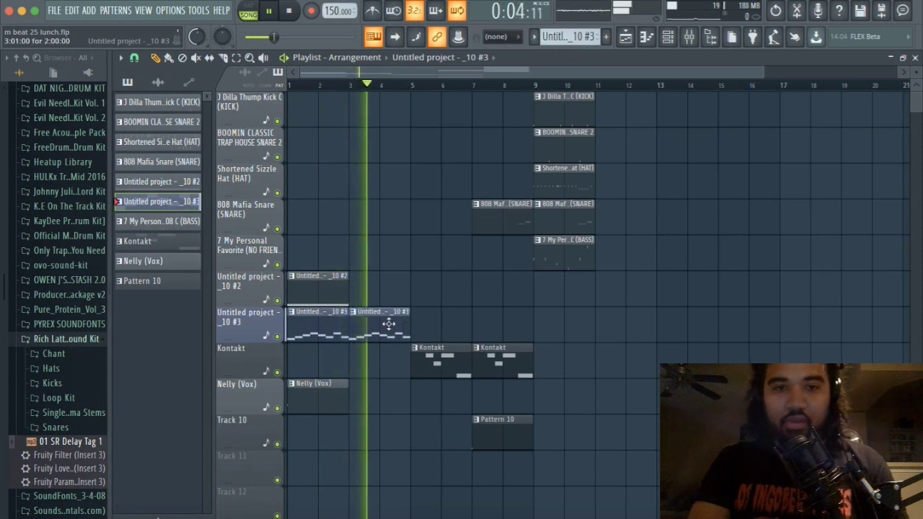
{"action": "mouse_move", "coordinate": [320, 291]}
{"action": "left_mouse_down"}
{"action": "mouse_move", "coordinate": [480, 290]}
{"action": "mouse_move", "coordinate": [302, 288]}
{"action": "left_mouse_up"}
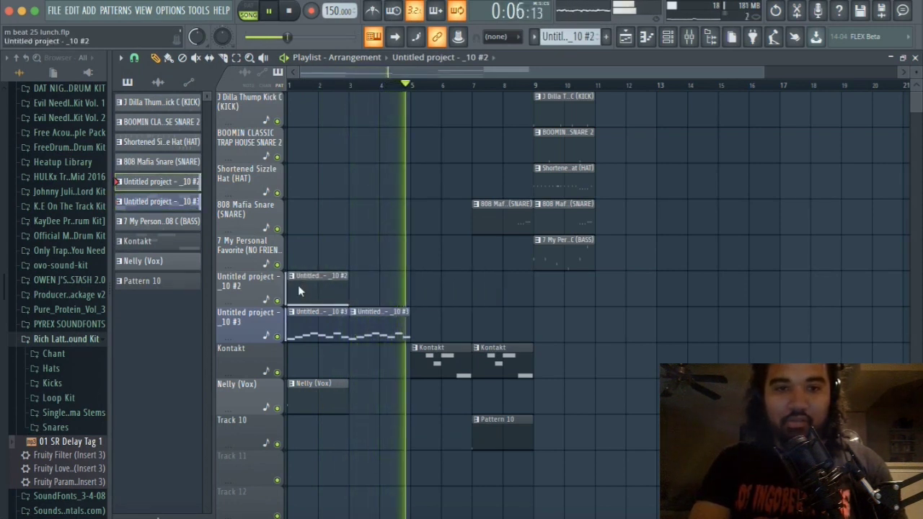
{"action": "right_click", "coordinate": [313, 324]}
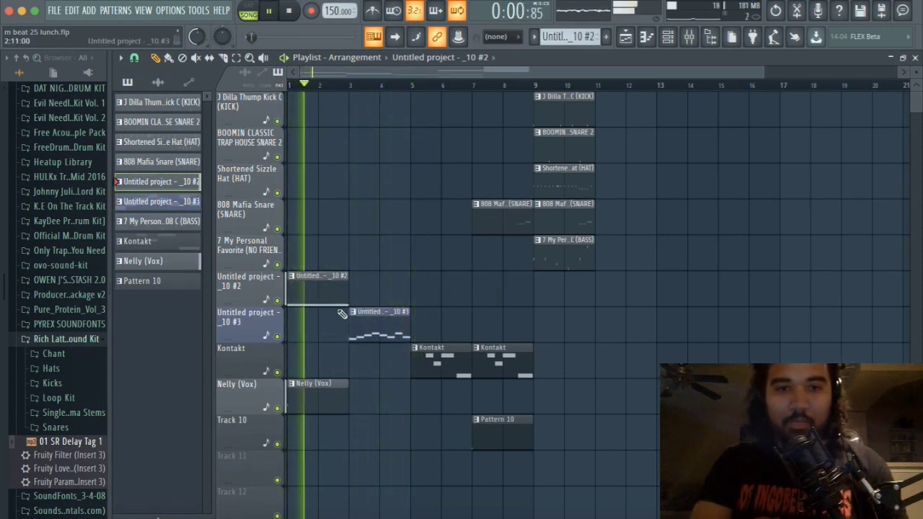
{"action": "left_click", "coordinate": [358, 290]}
{"action": "left_click_drag", "start_coordinate": [382, 328], "coordinate": [424, 328]}
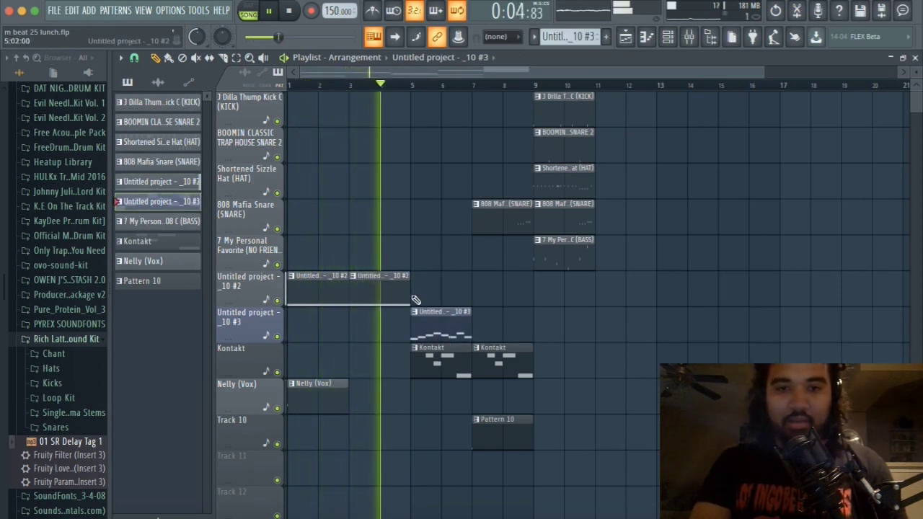
- Repeat the Untitled project #2 clip at bars 5 and 7 and delete the Kontakt clip at bar 5
{"action": "left_click", "coordinate": [419, 295]}
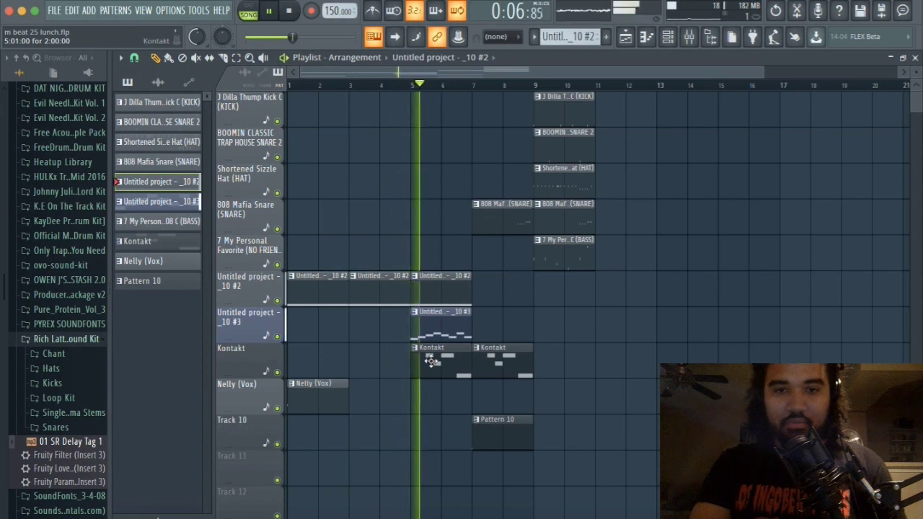
{"action": "right_click", "coordinate": [432, 366]}
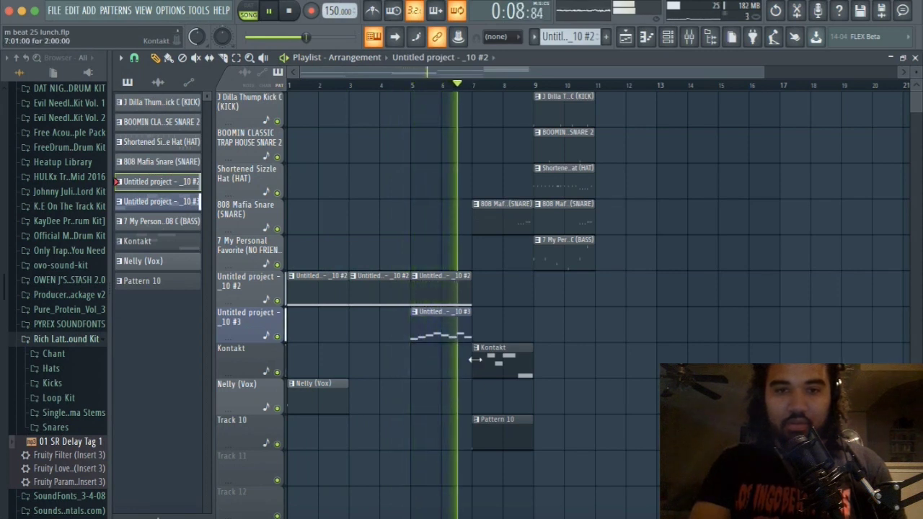
{"action": "left_click", "coordinate": [488, 299]}
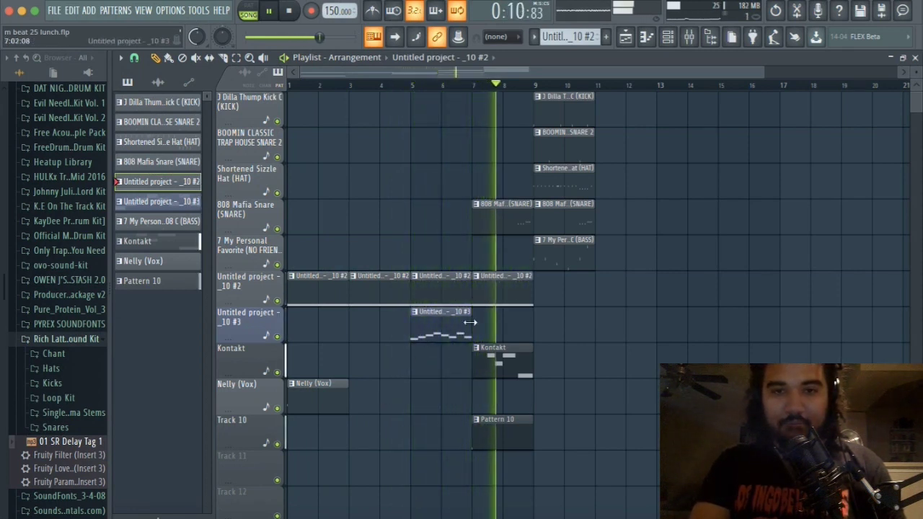
- Repeat the Untitled project #3 clip at bar 7 and stop playback
{"action": "left_click", "coordinate": [467, 323]}
{"action": "left_click", "coordinate": [478, 324]}
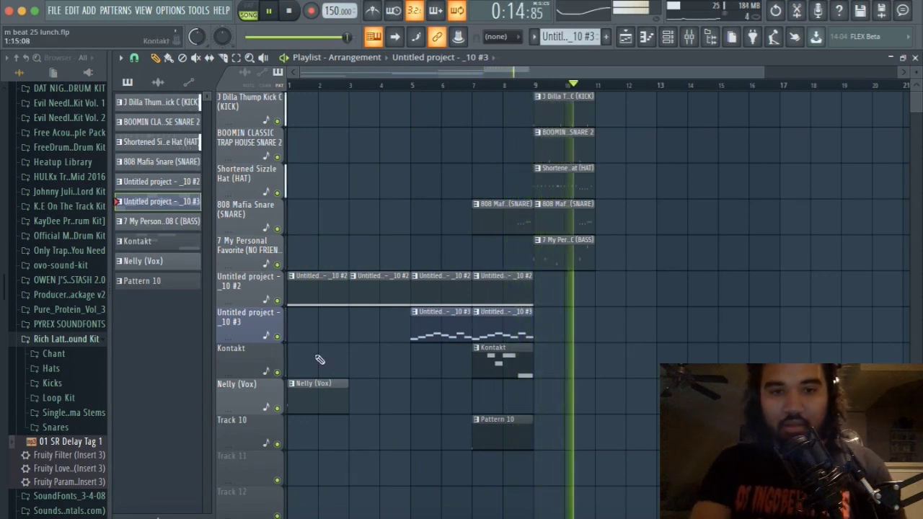
{"action": "key", "text": "space"}
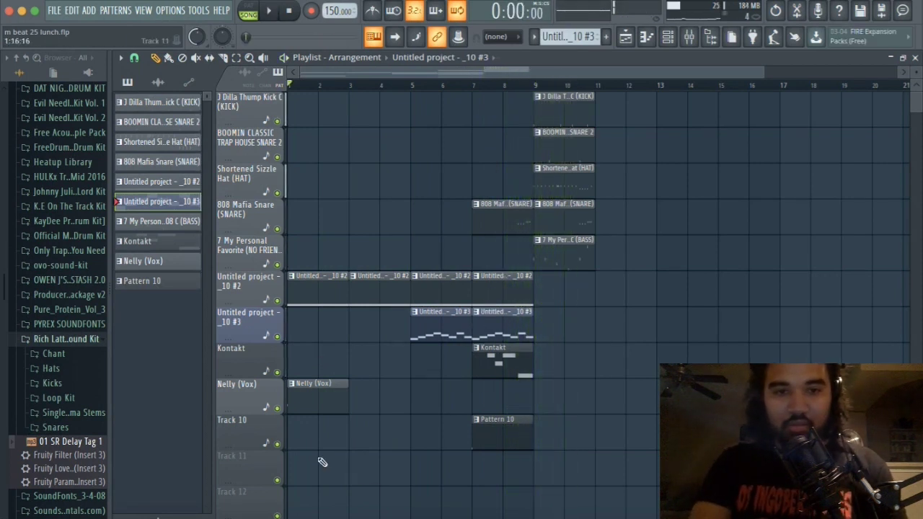
- Repeat the Nelly (Vox) clip at bars 3, 5 and 7 on its track
{"action": "left_click", "coordinate": [304, 404]}
{"action": "left_click", "coordinate": [350, 400]}
{"action": "left_click_drag", "start_coordinate": [407, 400], "coordinate": [500, 398]}
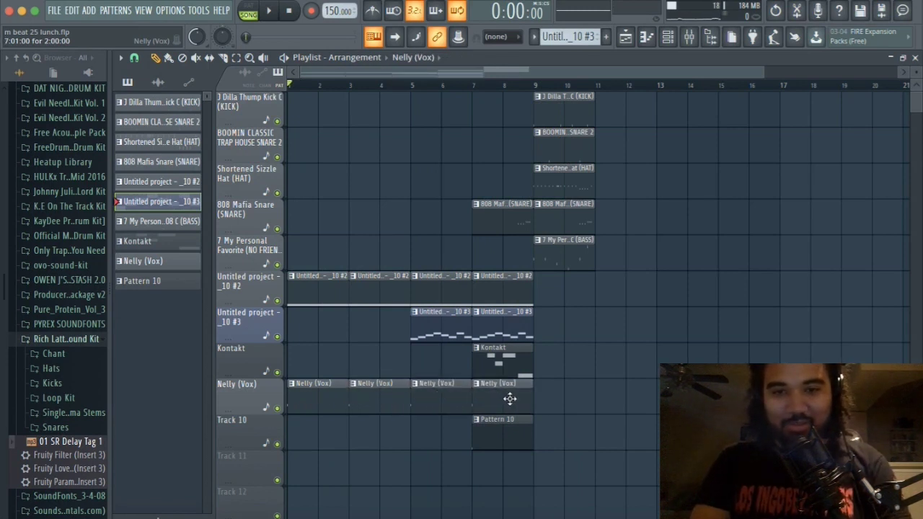
- While playing the intro, delete the Nelly (Vox) clips at bars 3 and 7 and add one at bar 9
{"action": "key", "text": "space"}
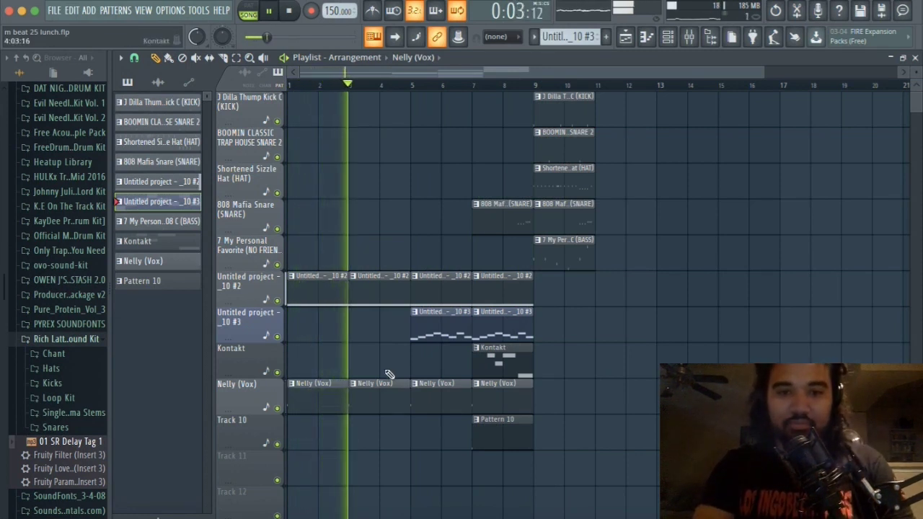
{"action": "right_click", "coordinate": [386, 401]}
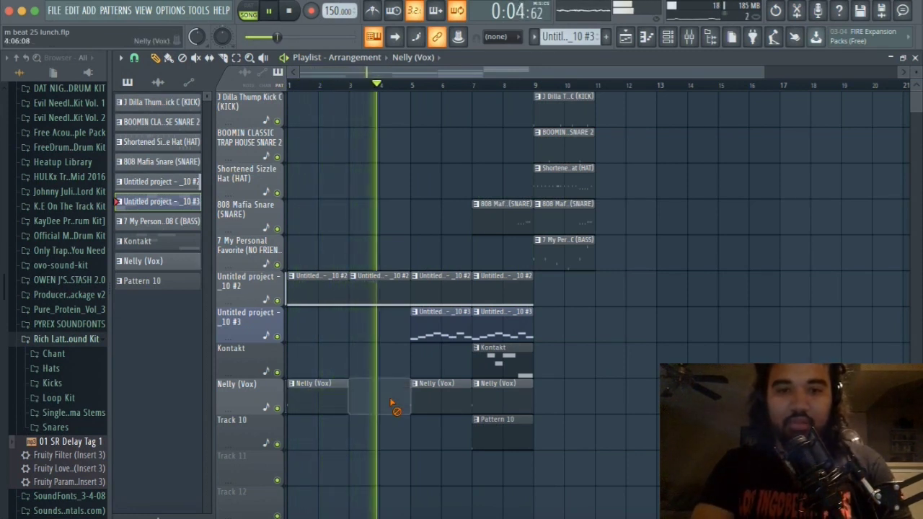
{"action": "right_click", "coordinate": [497, 396]}
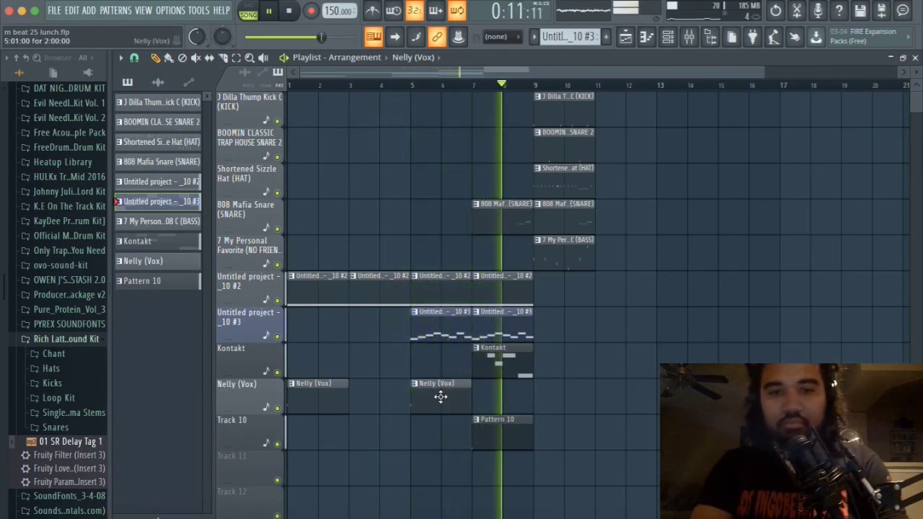
{"action": "left_click_drag", "start_coordinate": [608, 402], "coordinate": [566, 404]}
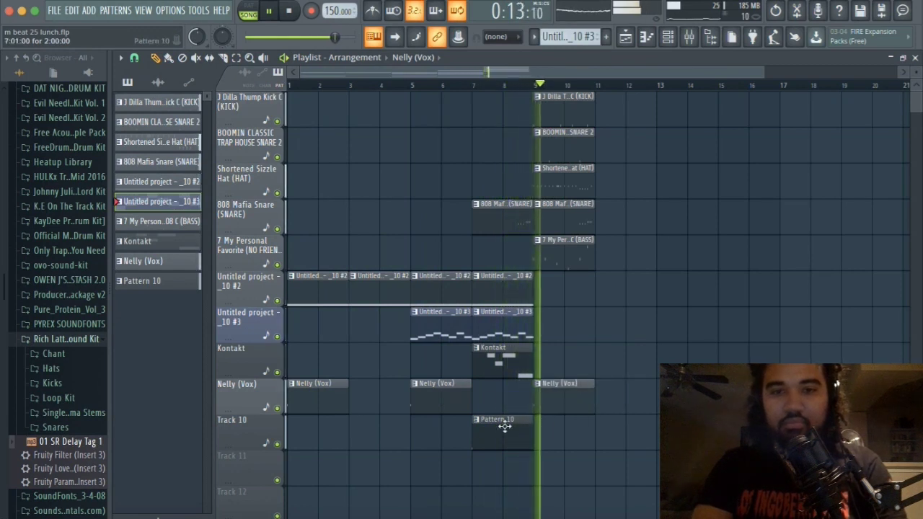
{"action": "key", "text": "space"}
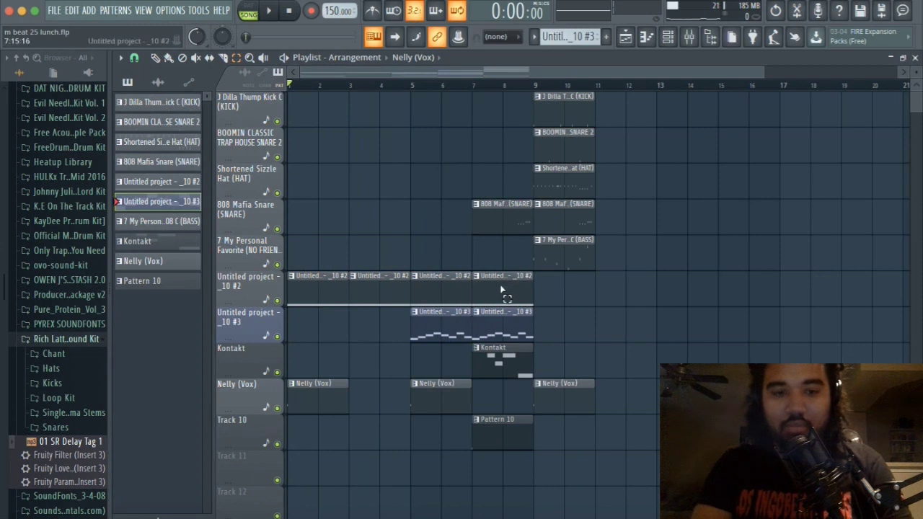
- Copy the Untitled project #2, Untitled project #3 and Kontakt clips from bar 7 to bar 9 and audition from bar 7
{"action": "left_click_drag", "start_coordinate": [496, 286], "coordinate": [500, 366]}
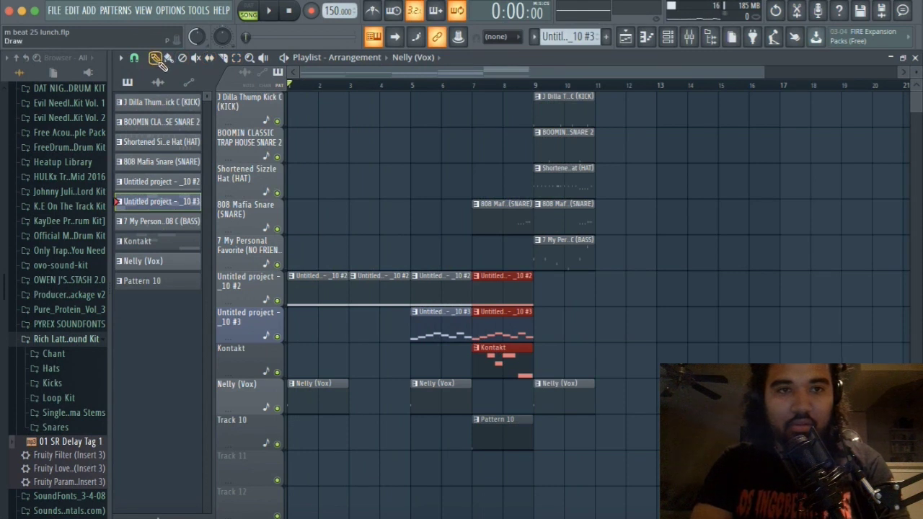
{"action": "left_click_drag", "start_coordinate": [497, 286], "coordinate": [547, 287]}
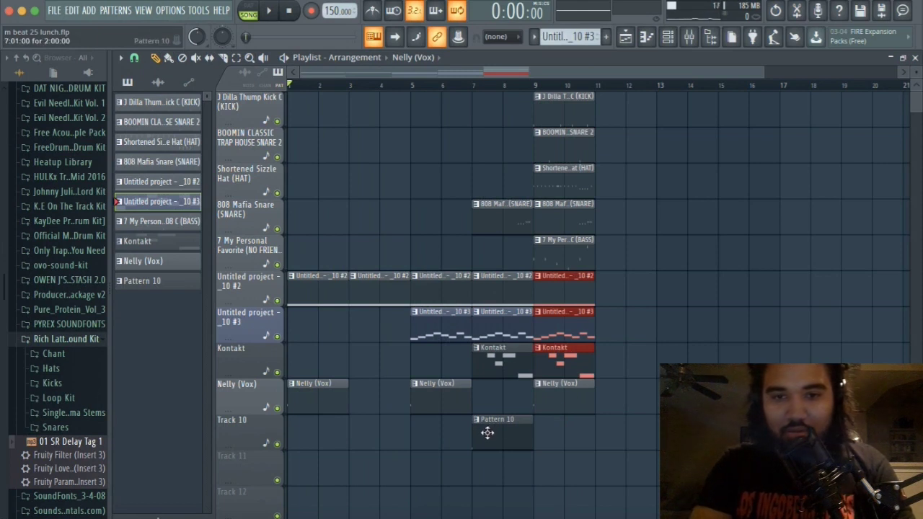
{"action": "left_click", "coordinate": [472, 86]}
{"action": "key", "text": "space"}
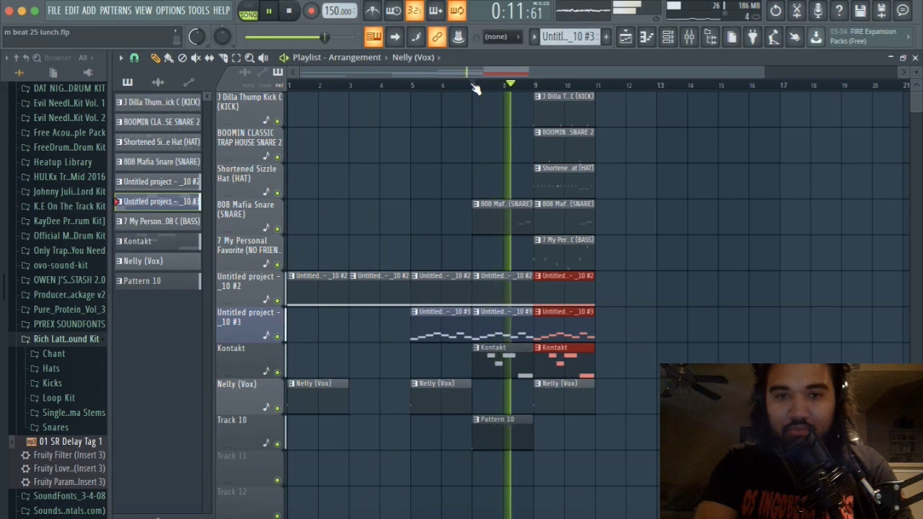
{"action": "key", "text": "space"}
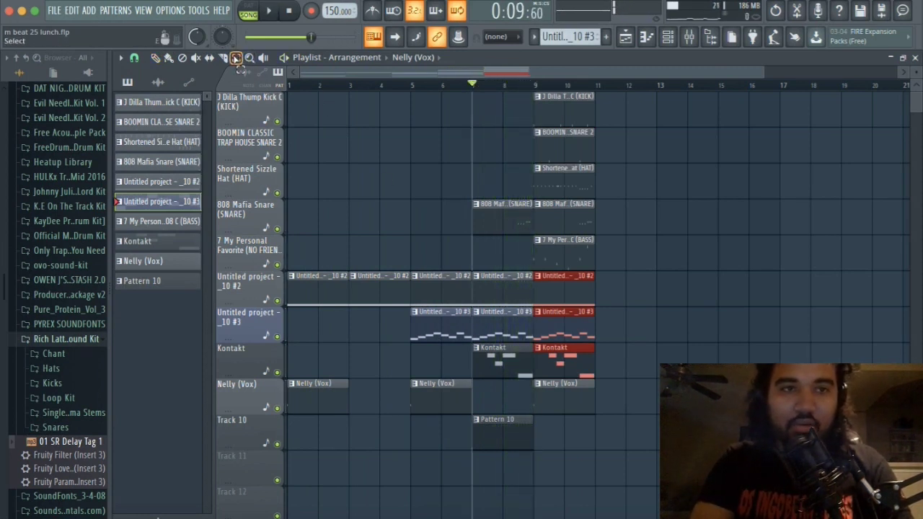
- Duplicate the full block of clips at bar 9 to bars 11 and 13 on all nine tracks
{"action": "left_click_drag", "start_coordinate": [587, 425], "coordinate": [557, 116]}
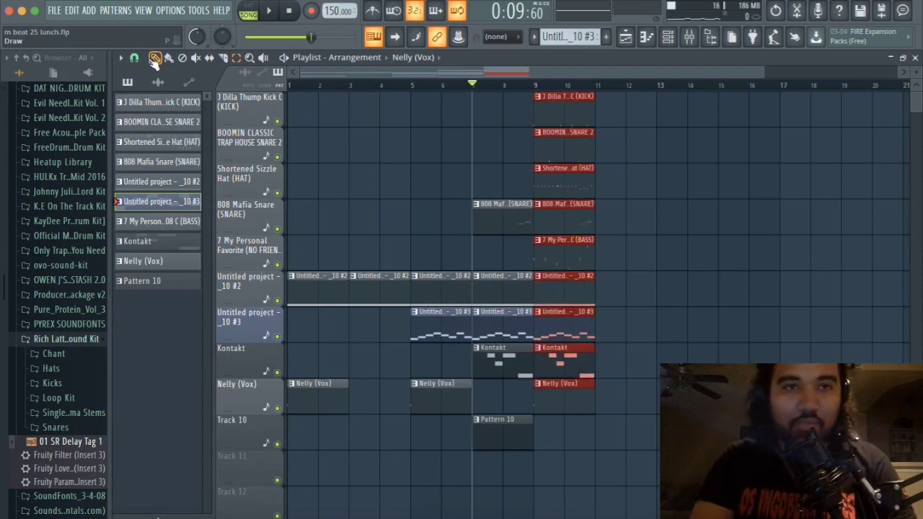
{"action": "key", "text": "ctrl+b"}
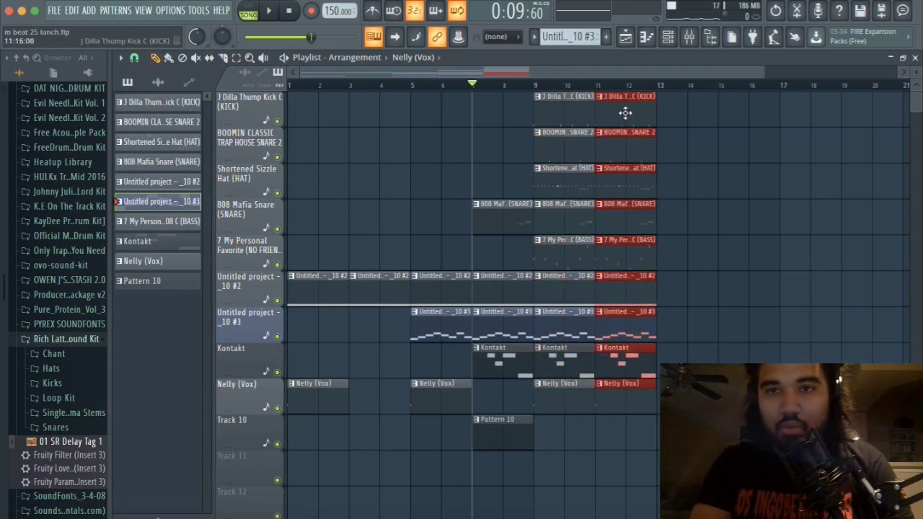
{"action": "key", "text": "ctrl+b"}
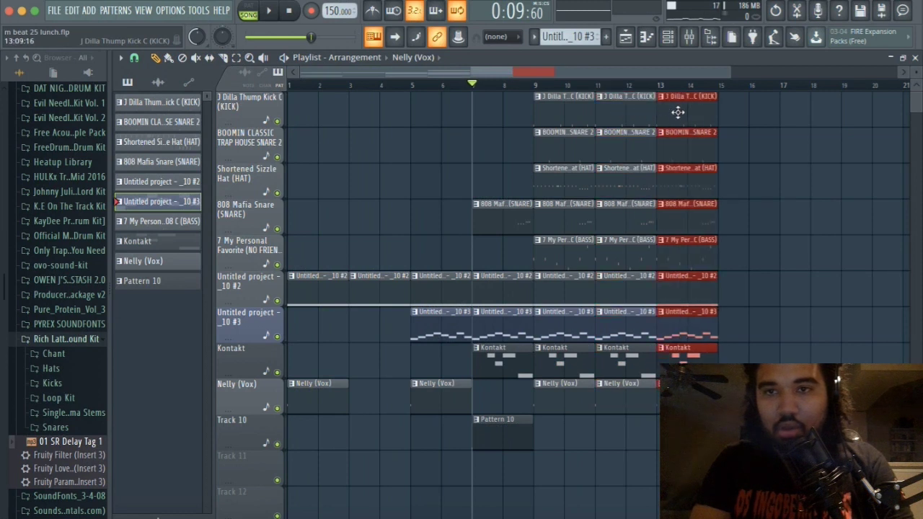
{"action": "left_click", "coordinate": [725, 118]}
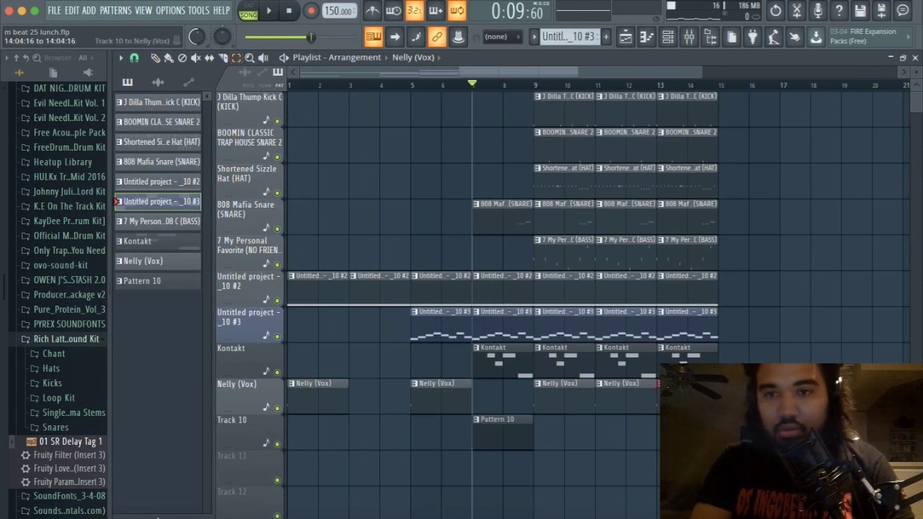
- Select the full block of clips at bar 13 and repeat it at bars 15, 17, 19, 21 and 23
{"action": "left_click_drag", "start_coordinate": [695, 398], "coordinate": [682, 93]}
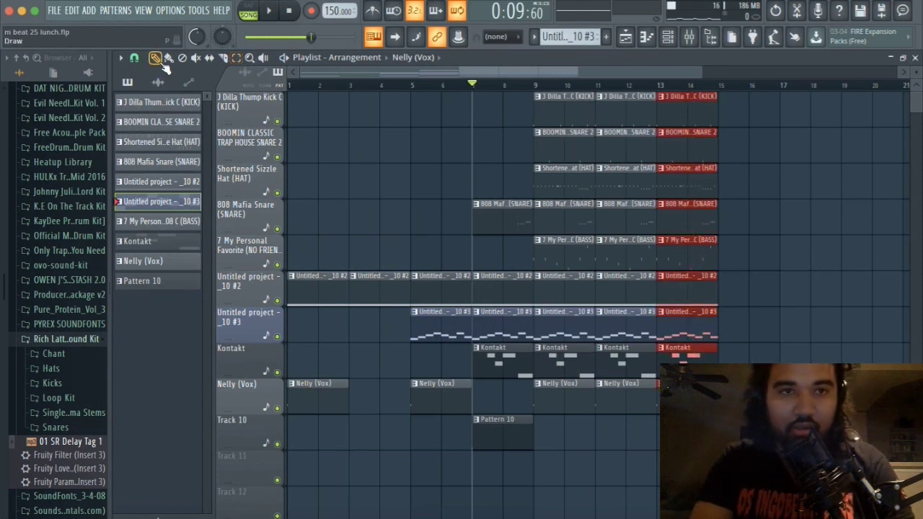
{"action": "key", "text": "ctrl+b"}
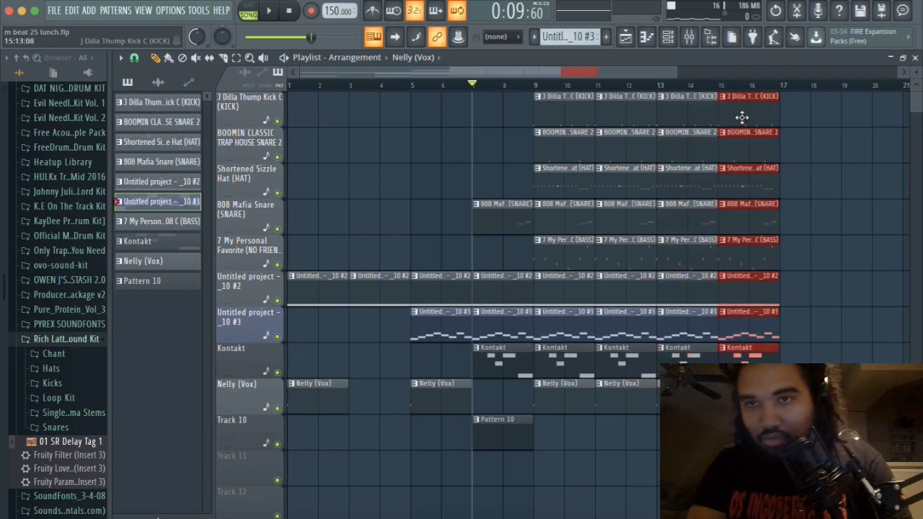
{"action": "key", "text": "ctrl+b"}
{"action": "scroll", "coordinate": [807, 137], "scroll_direction": "right", "scroll_amount": 5}
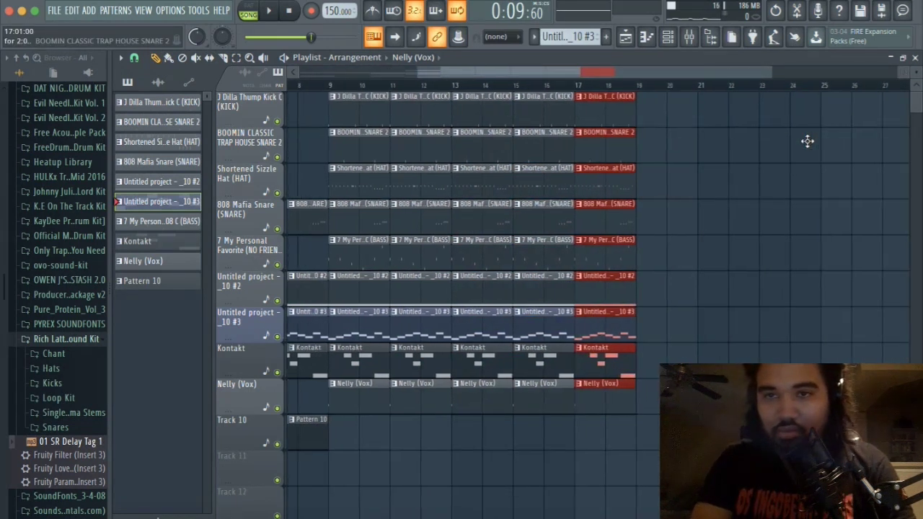
{"action": "key", "text": "ctrl+b"}
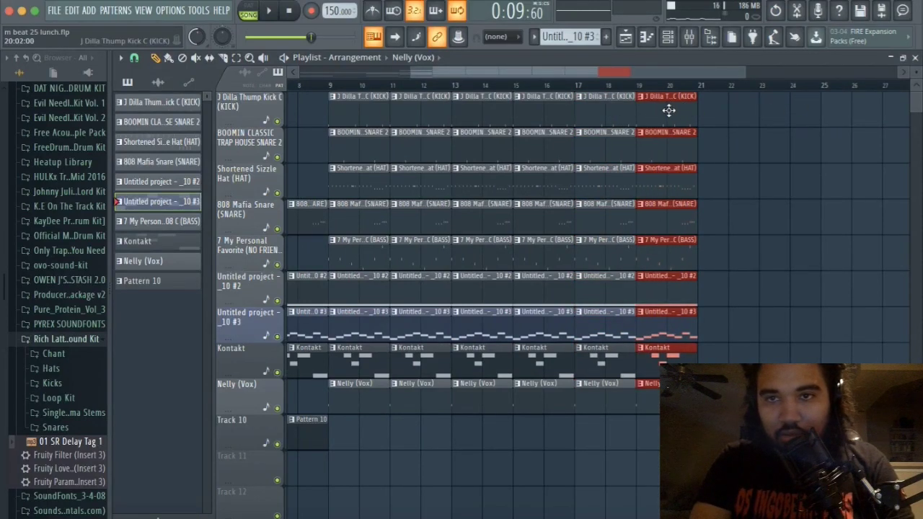
{"action": "left_click_drag", "start_coordinate": [668, 110], "coordinate": [739, 110]}
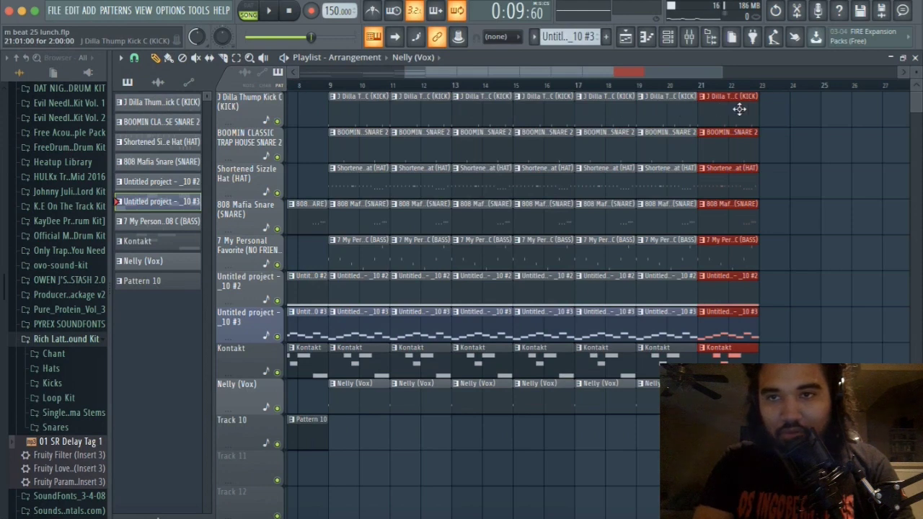
{"action": "left_click_drag", "start_coordinate": [713, 106], "coordinate": [793, 107]}
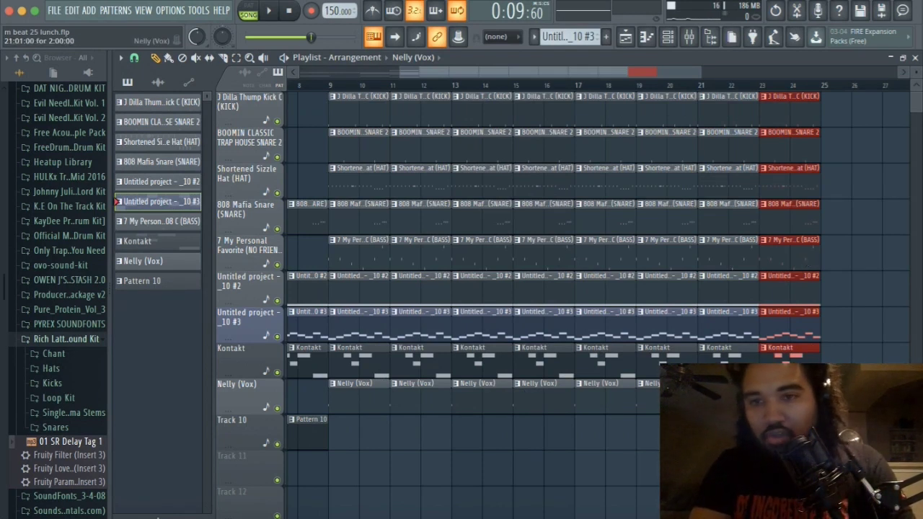
- Play the arrangement from bar 9 and delete the 808 Mafia Snare and BOOMIN snare clips at bar 21
{"action": "left_click", "coordinate": [342, 87]}
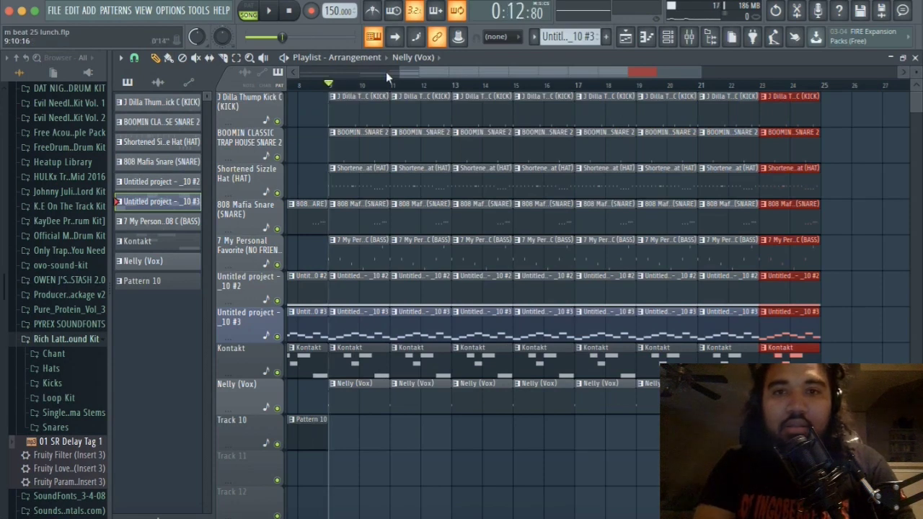
{"action": "key", "text": "space"}
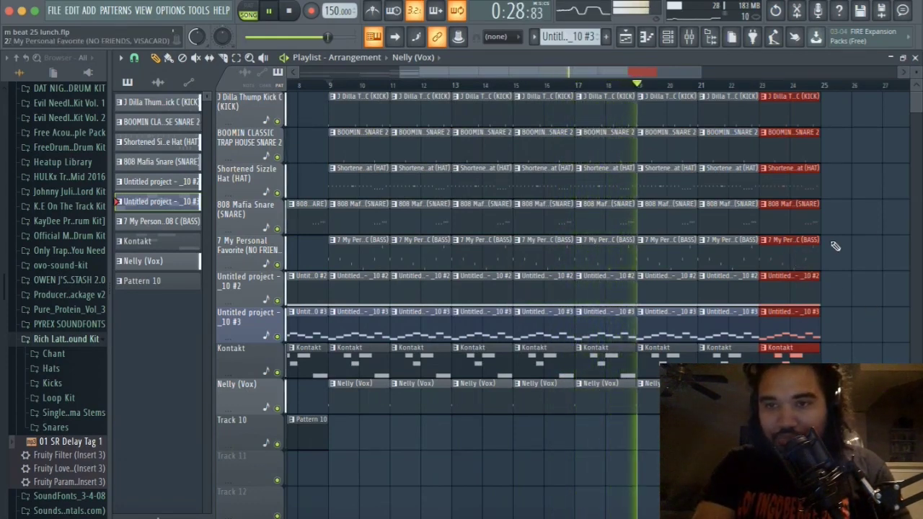
{"action": "right_click", "coordinate": [728, 216]}
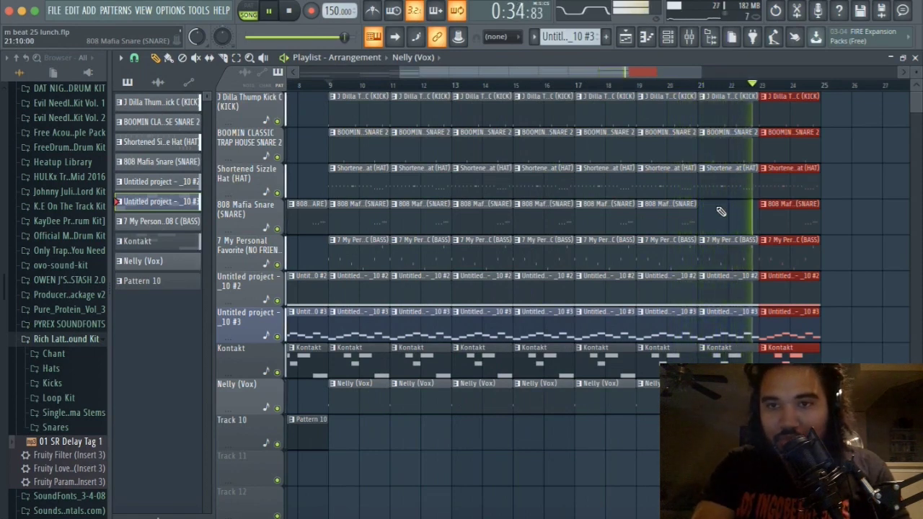
{"action": "key", "text": "space"}
{"action": "right_click", "coordinate": [721, 154]}
- Audition from bar 21 and delete the kick, 808 Mafia Snare and BOOMIN snare clips at bar 23
{"action": "left_click", "coordinate": [692, 86]}
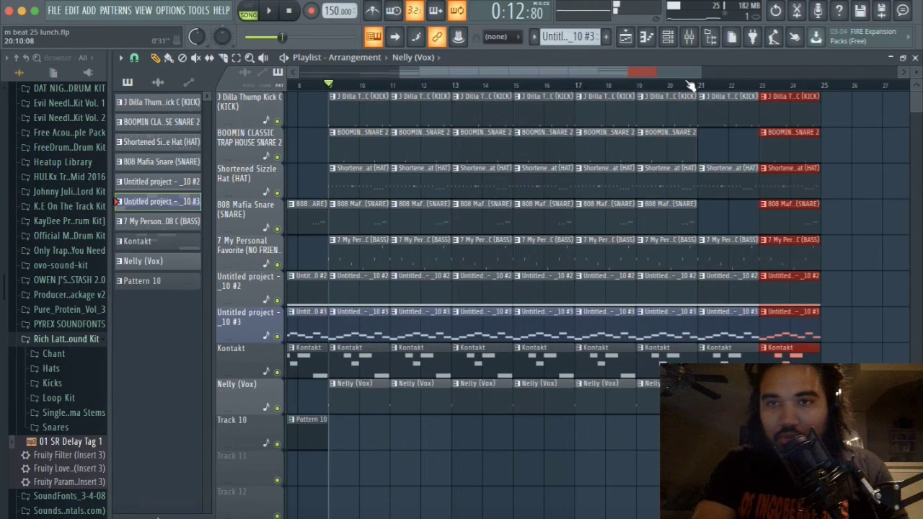
{"action": "key", "text": "space"}
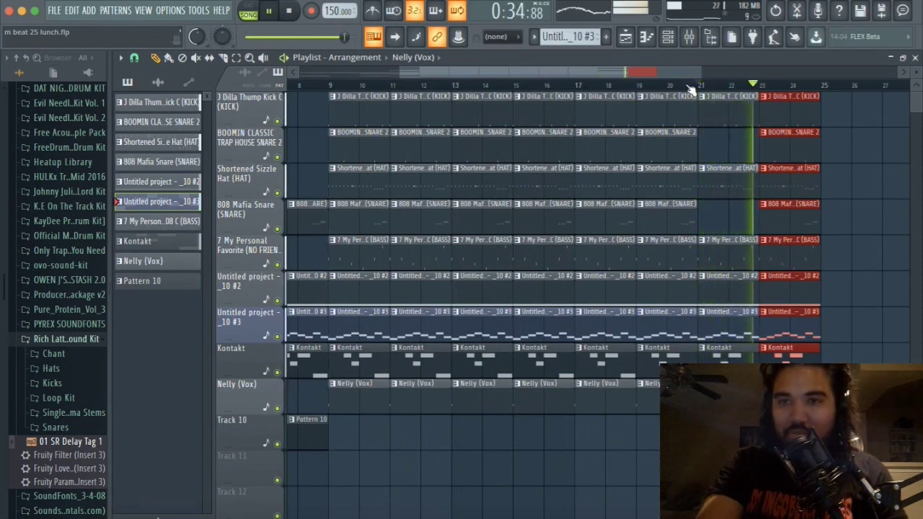
{"action": "key", "text": "space"}
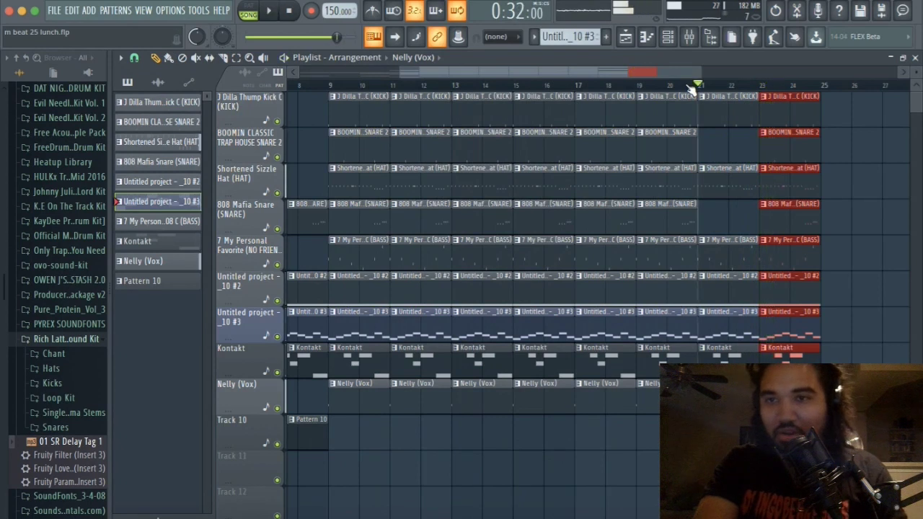
{"action": "right_click", "coordinate": [795, 107]}
{"action": "right_click", "coordinate": [785, 204]}
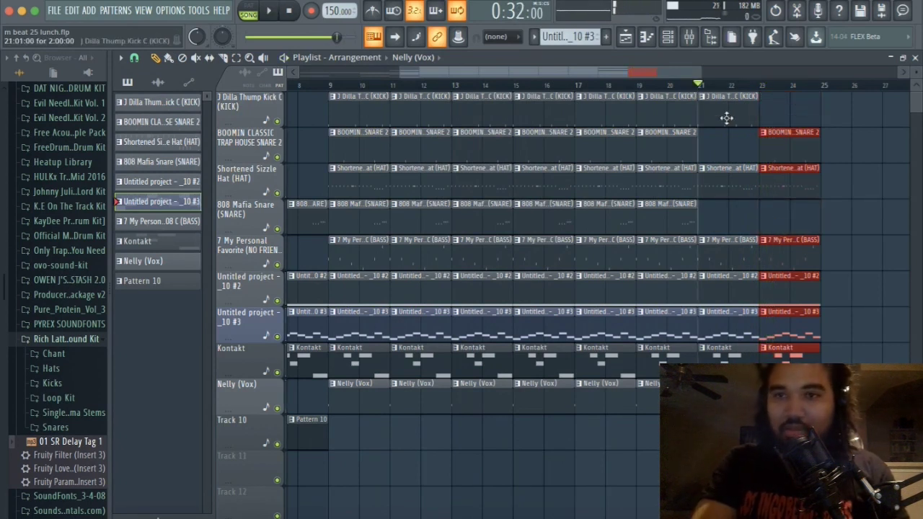
{"action": "key", "text": "space"}
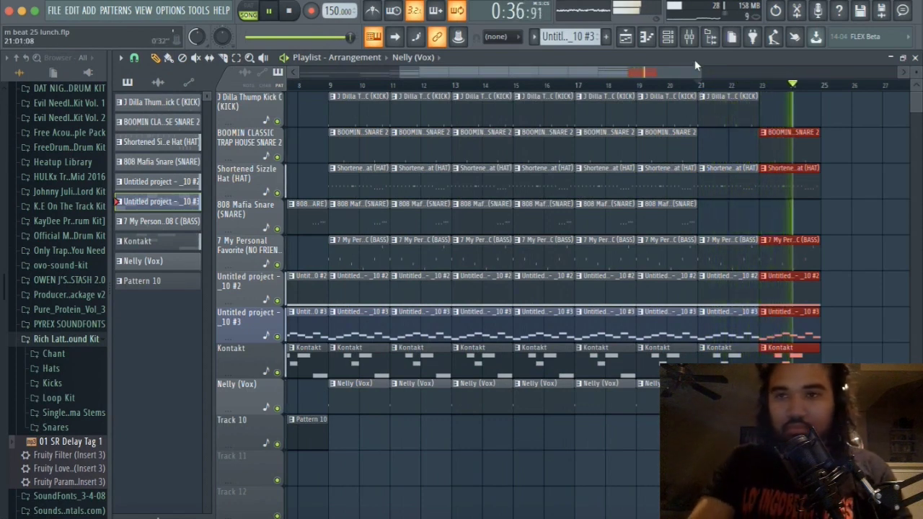
{"action": "right_click", "coordinate": [782, 148]}
{"action": "key", "text": "space"}
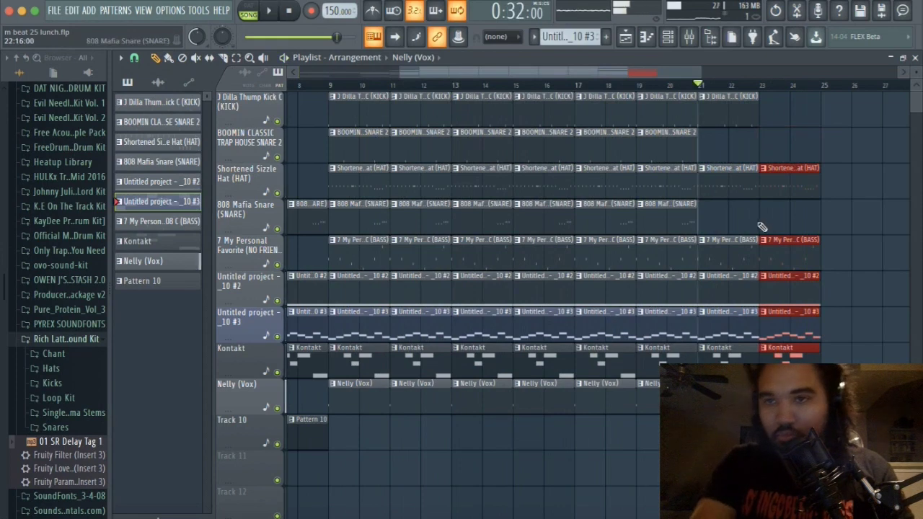
- While playing from bar 21, delete the bass and hat clips at bar 23
{"action": "key", "text": "space"}
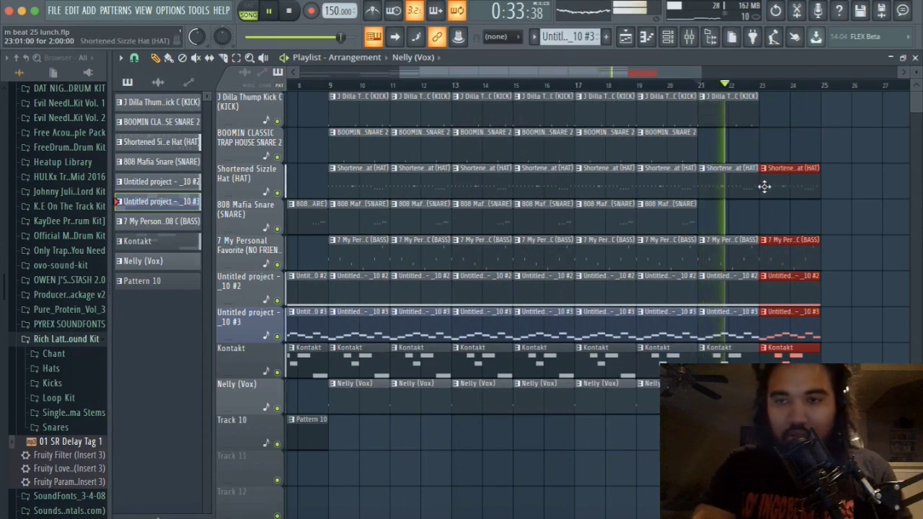
{"action": "right_click", "coordinate": [787, 249]}
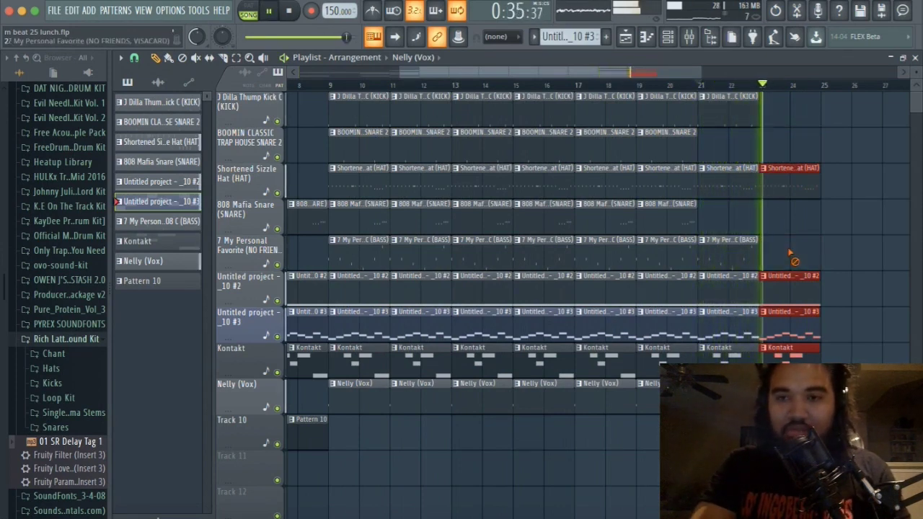
{"action": "right_click", "coordinate": [783, 189]}
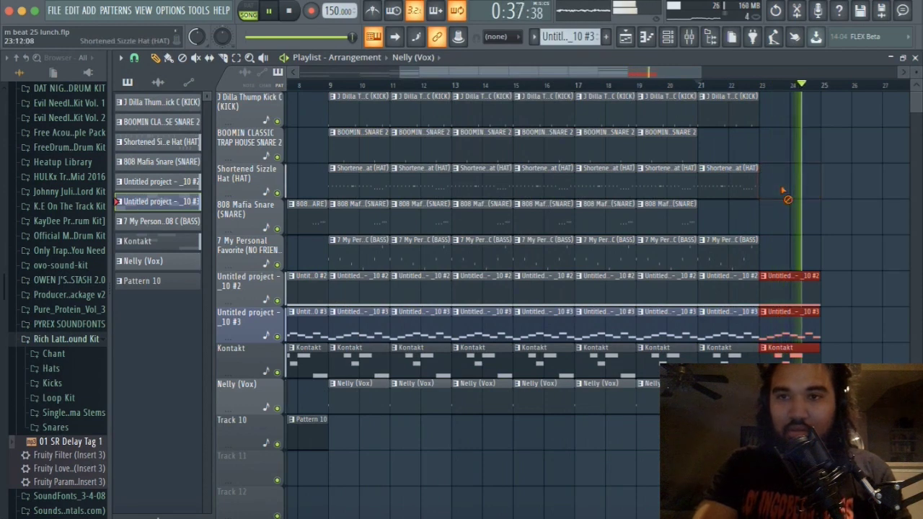
{"action": "key", "text": "space"}
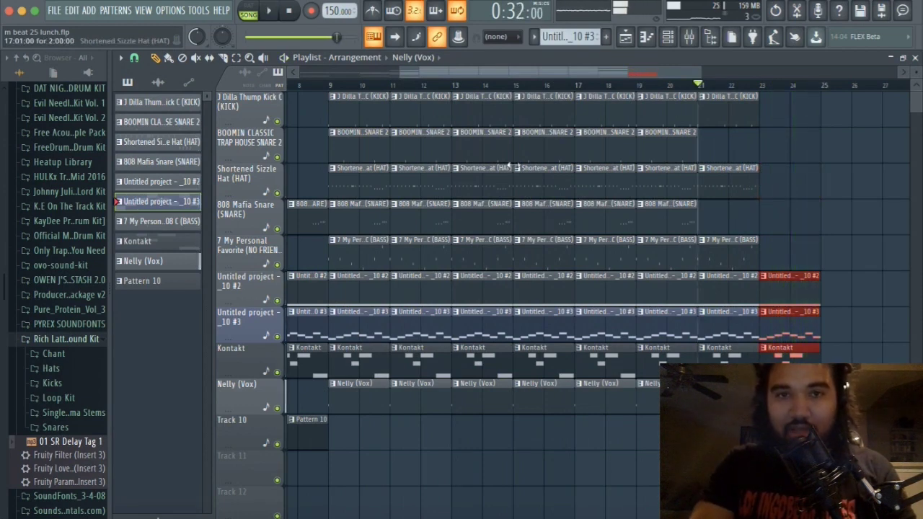
- Play the arrangement from bar 17 to check the drum dropout leading up to bar 25
{"action": "left_click", "coordinate": [330, 85]}
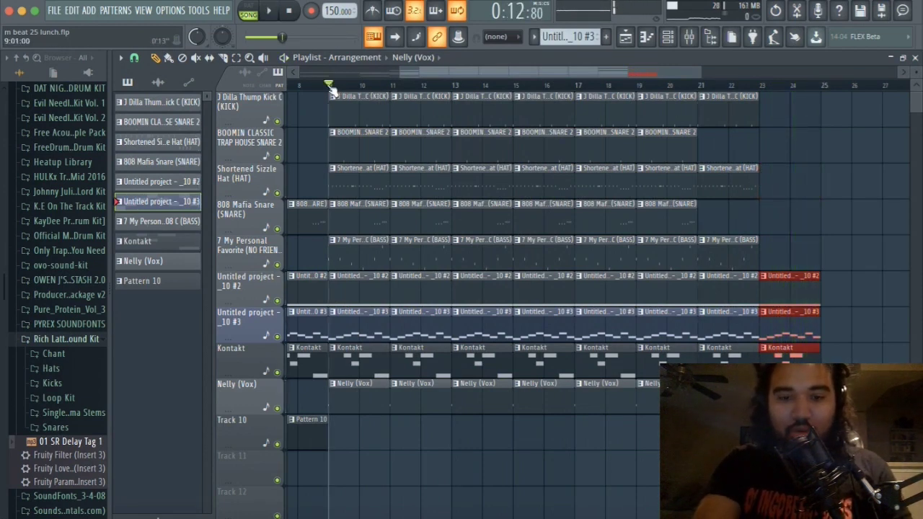
{"action": "left_click", "coordinate": [575, 85]}
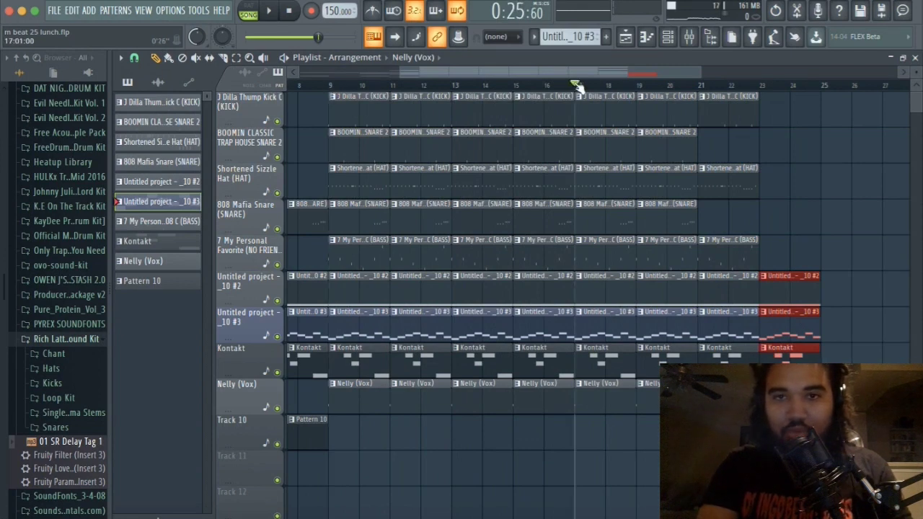
{"action": "key", "text": "space"}
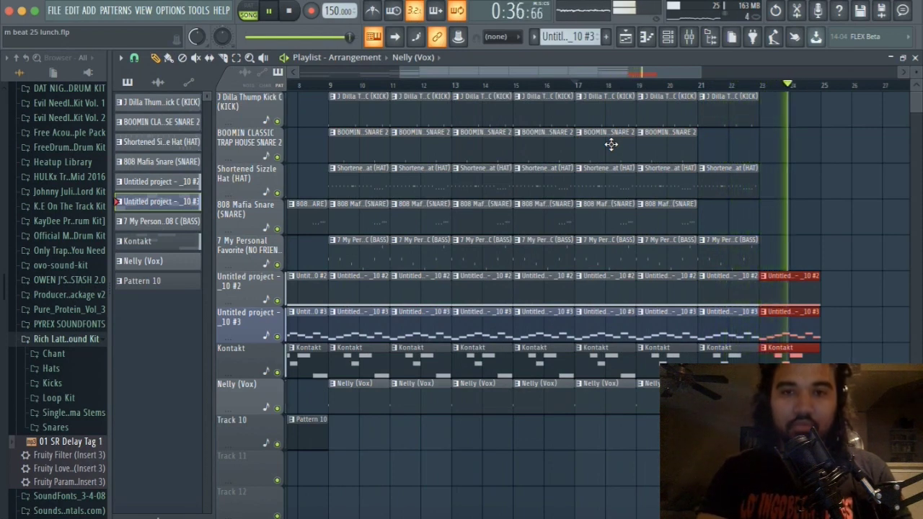
{"action": "key", "text": "space"}
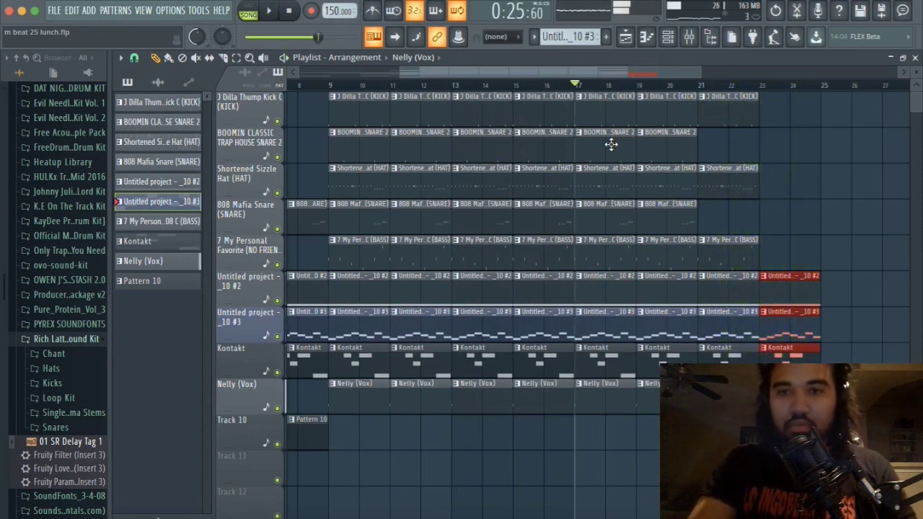
- Delete the Nelly (Vox) clips at bars 11, 15 and 19 and set the playback position to bar 9
{"action": "left_click", "coordinate": [297, 428]}
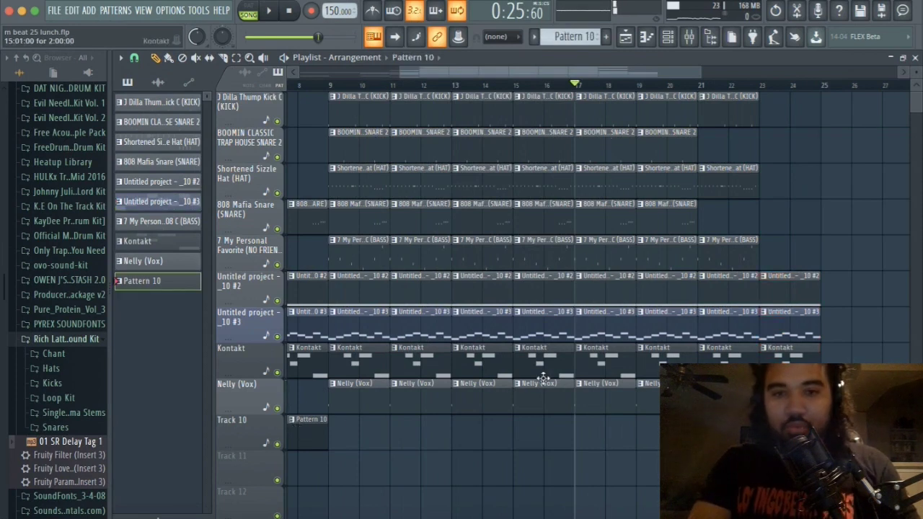
{"action": "right_click", "coordinate": [420, 404]}
{"action": "left_click", "coordinate": [542, 408]}
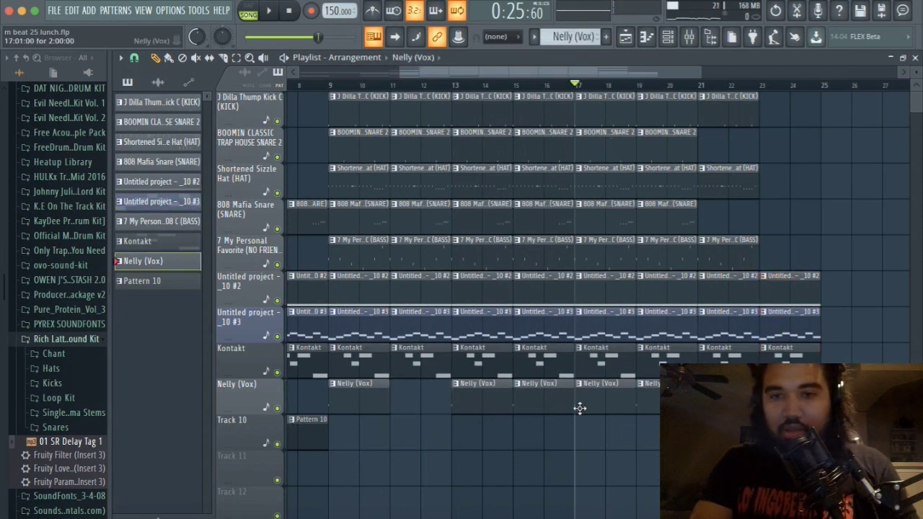
{"action": "right_click", "coordinate": [525, 392]}
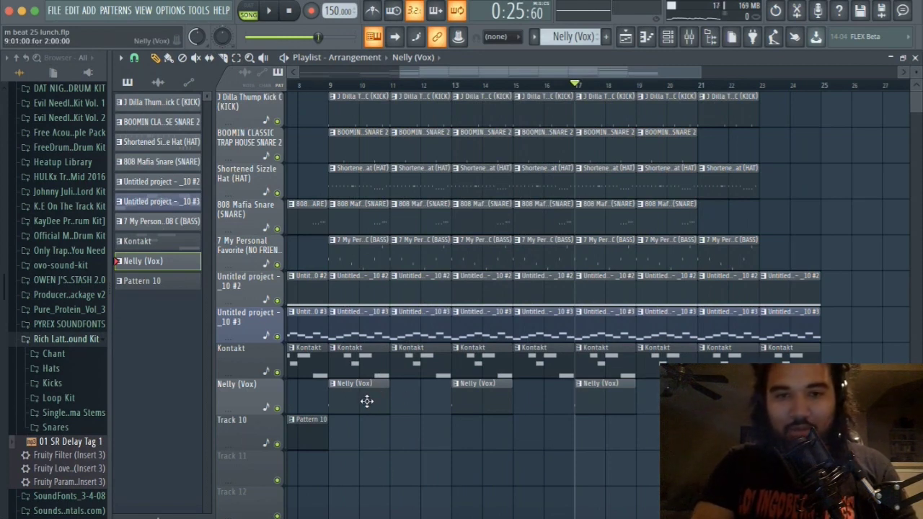
{"action": "left_click", "coordinate": [330, 85]}
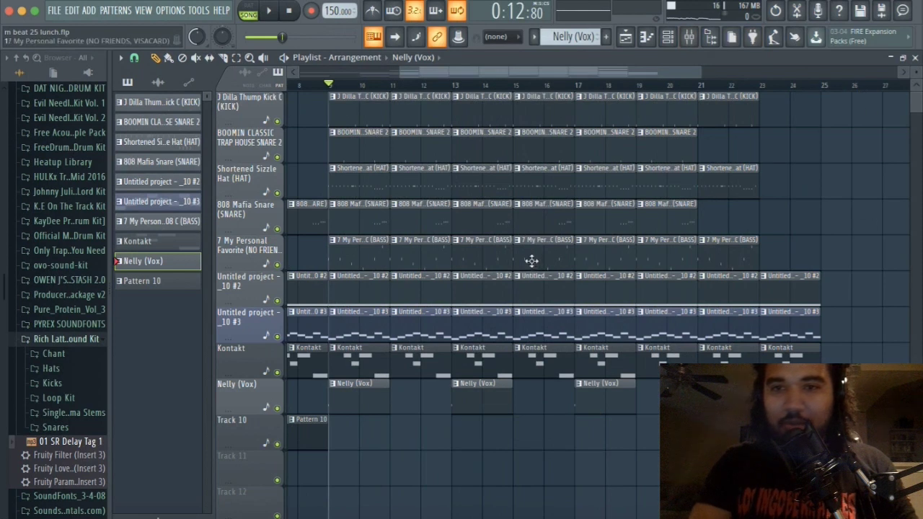
- Copy the kick, BOOMIN snare and Untitled project - _10 #2 clips to bar 25 on their own tracks
{"action": "scroll", "coordinate": [552, 268], "scroll_direction": "down", "scroll_amount": 2}
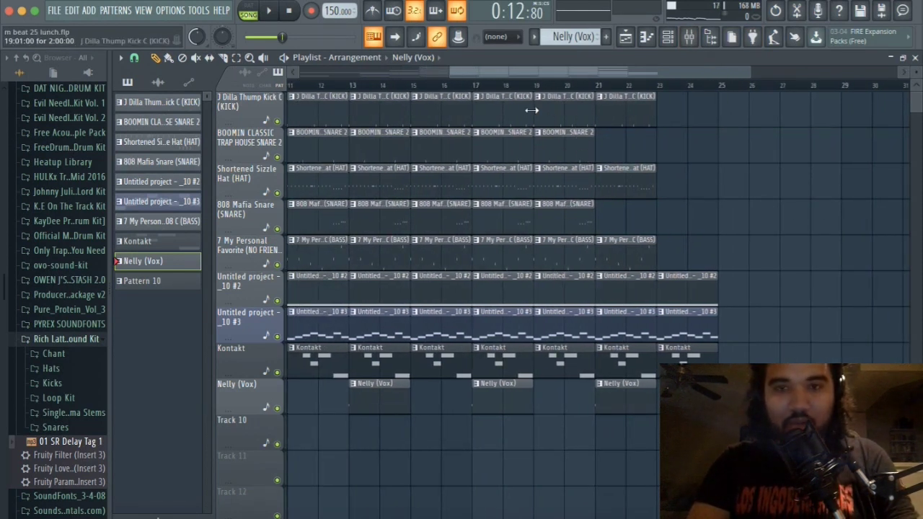
{"action": "left_click_drag", "start_coordinate": [622, 111], "coordinate": [741, 117]}
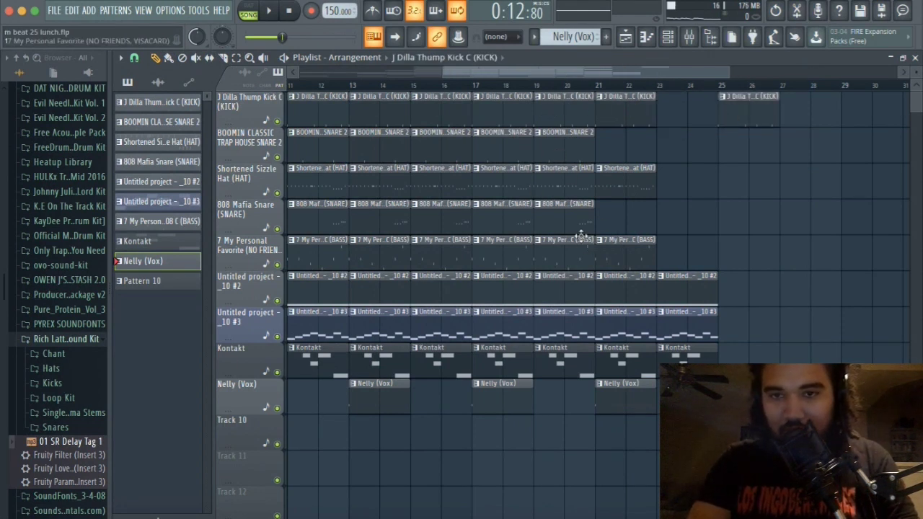
{"action": "left_click_drag", "start_coordinate": [545, 141], "coordinate": [731, 147]}
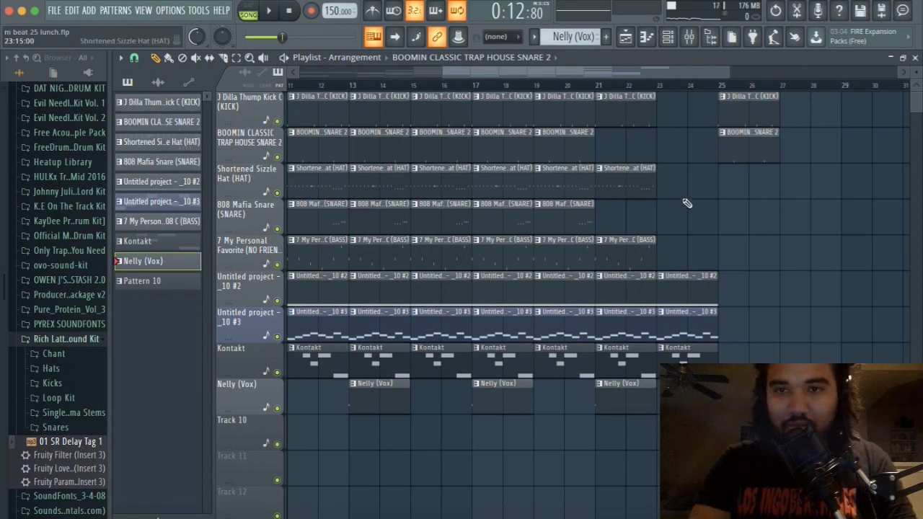
{"action": "scroll", "coordinate": [668, 233], "scroll_direction": "right", "scroll_amount": 3}
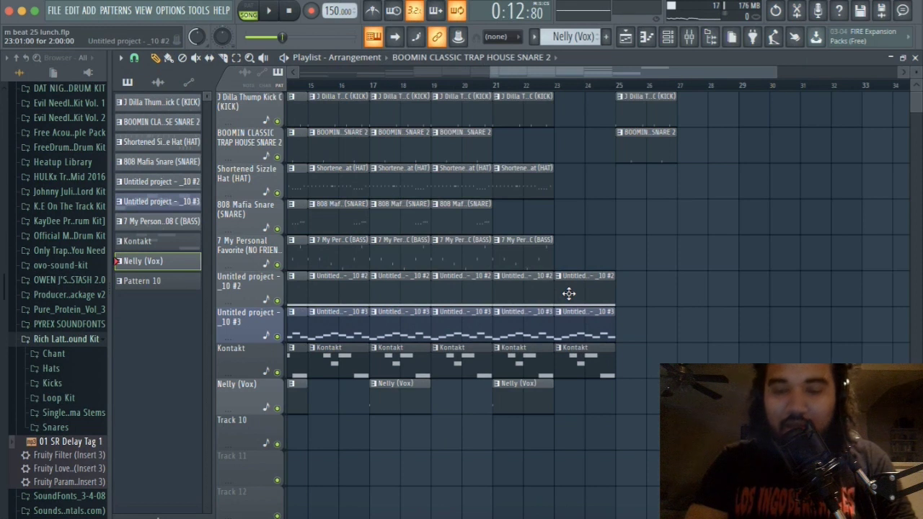
{"action": "left_click_drag", "start_coordinate": [581, 289], "coordinate": [649, 290]}
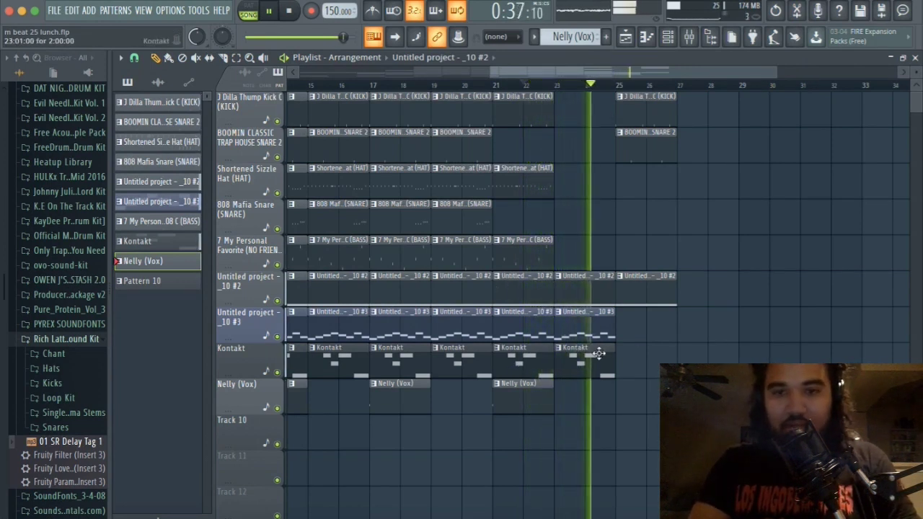
- Copy the Shortened Sizzle Hat clip to bar 25, remove the overlapping extra copy and play the arrangement from bar 25
{"action": "scroll", "coordinate": [592, 353], "scroll_direction": "right", "scroll_amount": 3}
{"action": "scroll", "coordinate": [588, 354], "scroll_direction": "right", "scroll_amount": 2}
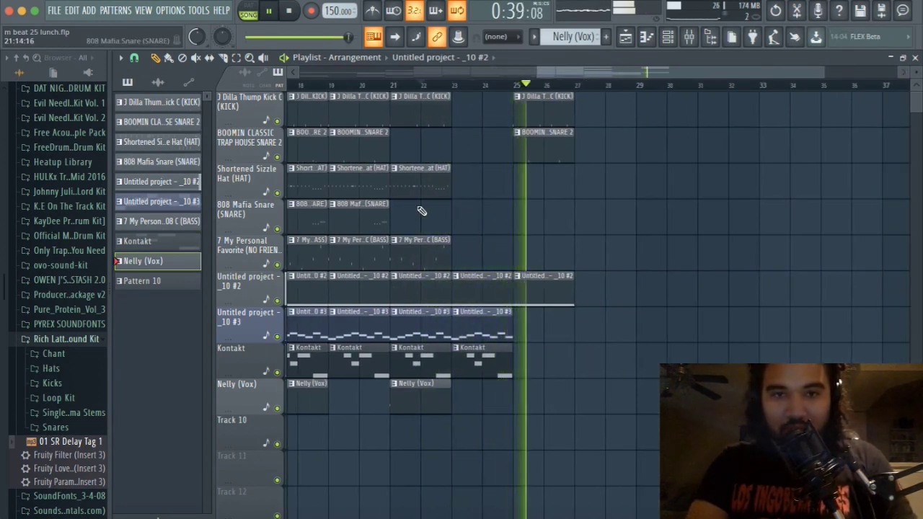
{"action": "left_click", "coordinate": [413, 176]}
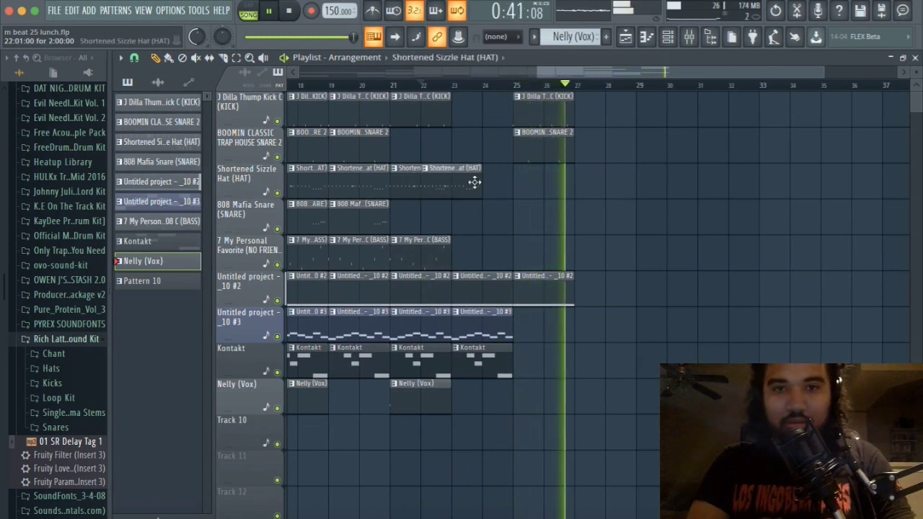
{"action": "left_click", "coordinate": [555, 191]}
{"action": "left_click", "coordinate": [538, 192]}
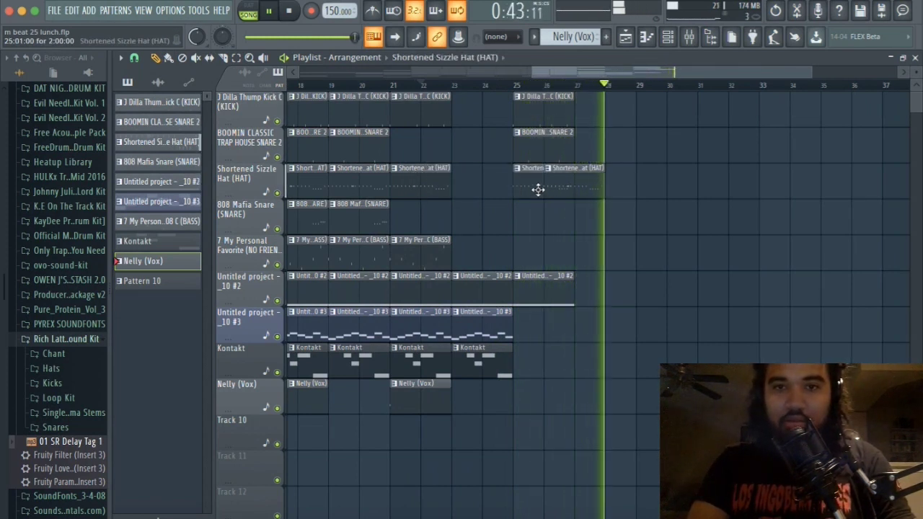
{"action": "key", "text": "space"}
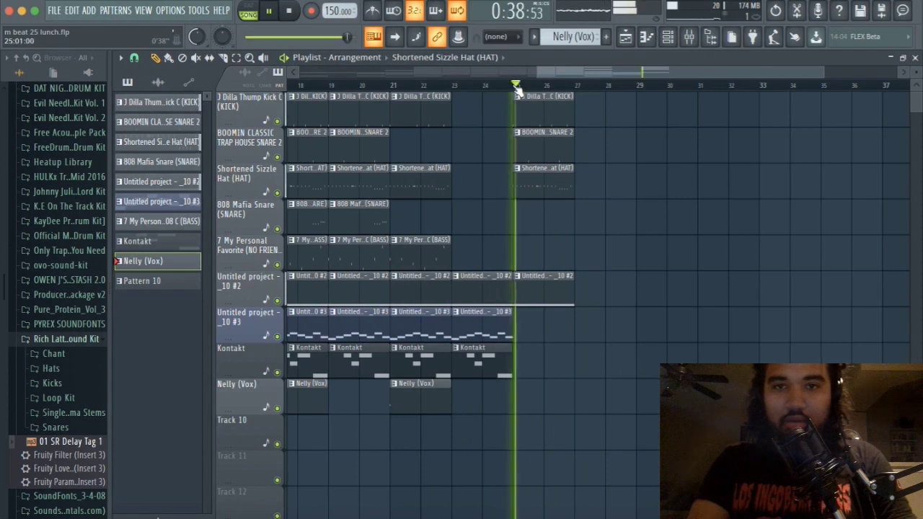
{"action": "left_click", "coordinate": [552, 179]}
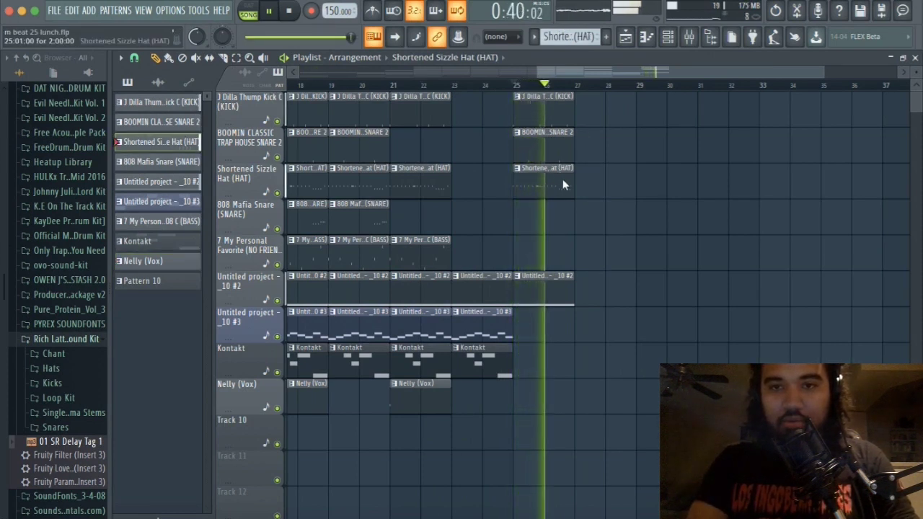
- Repeat the Untitled project - _10 #2 clip at bars 27, 29 and 31
{"action": "left_click", "coordinate": [541, 300]}
{"action": "left_click", "coordinate": [607, 293]}
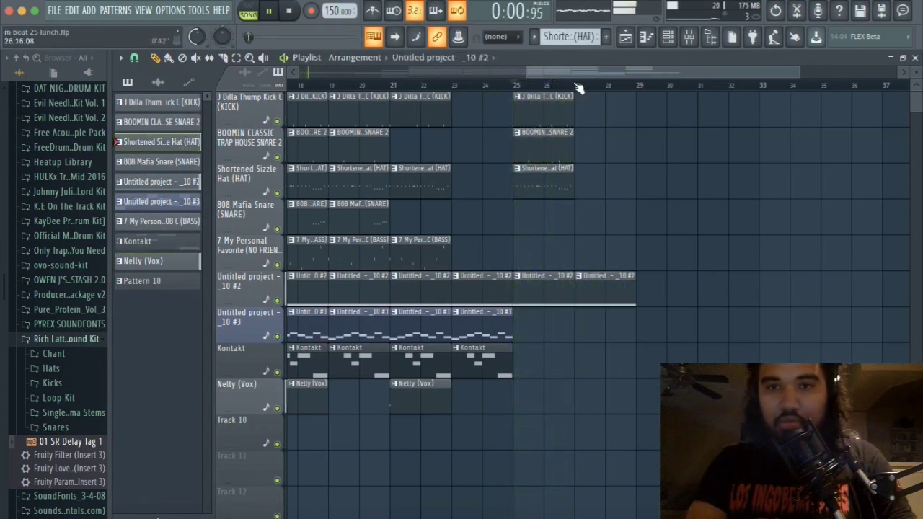
{"action": "left_click", "coordinate": [665, 286]}
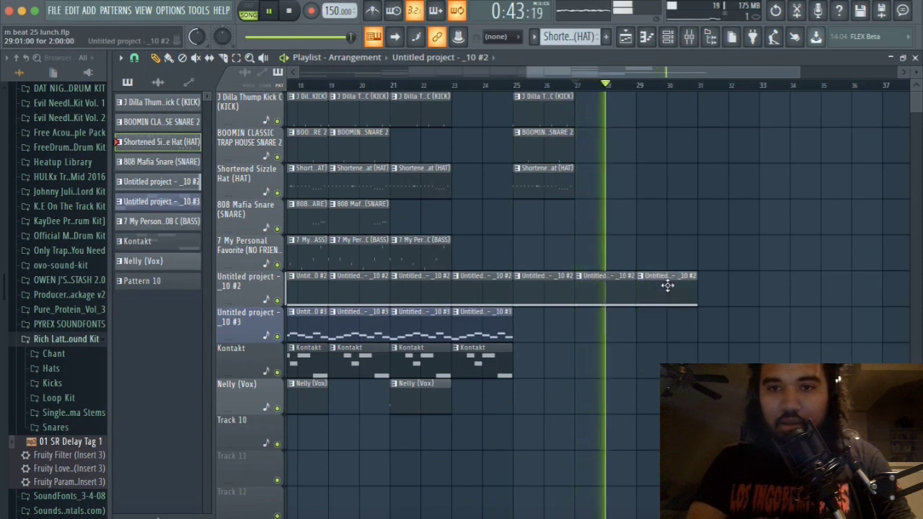
{"action": "left_click", "coordinate": [729, 288]}
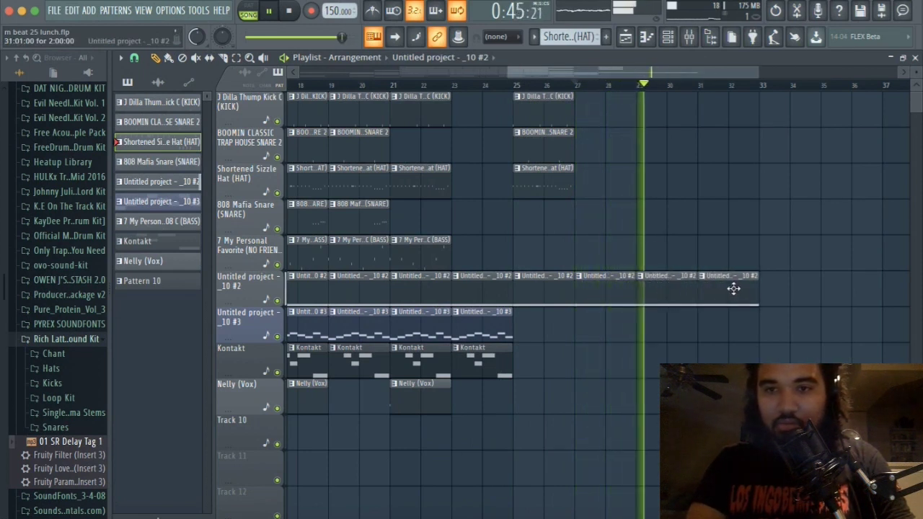
- Replay from bar 25 while copying the kick and BOOMIN snare clips to bar 27
{"action": "left_click", "coordinate": [507, 84]}
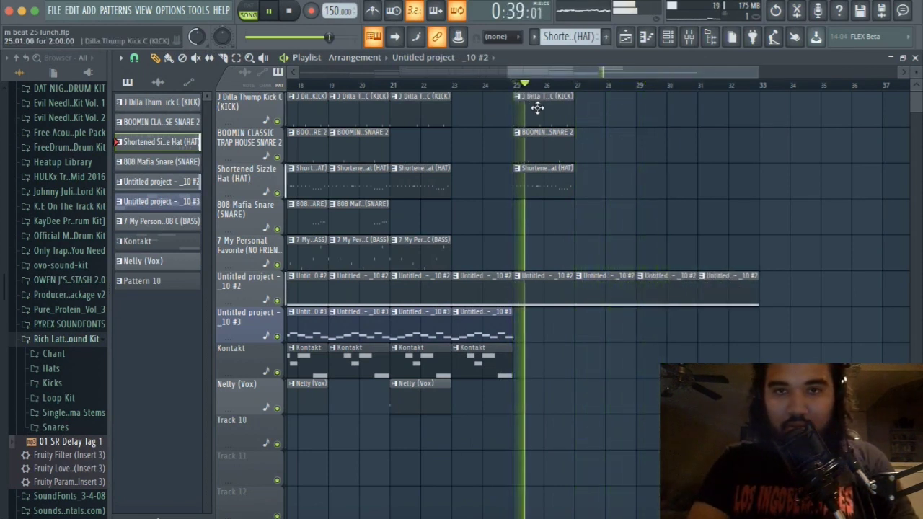
{"action": "left_click", "coordinate": [596, 108]}
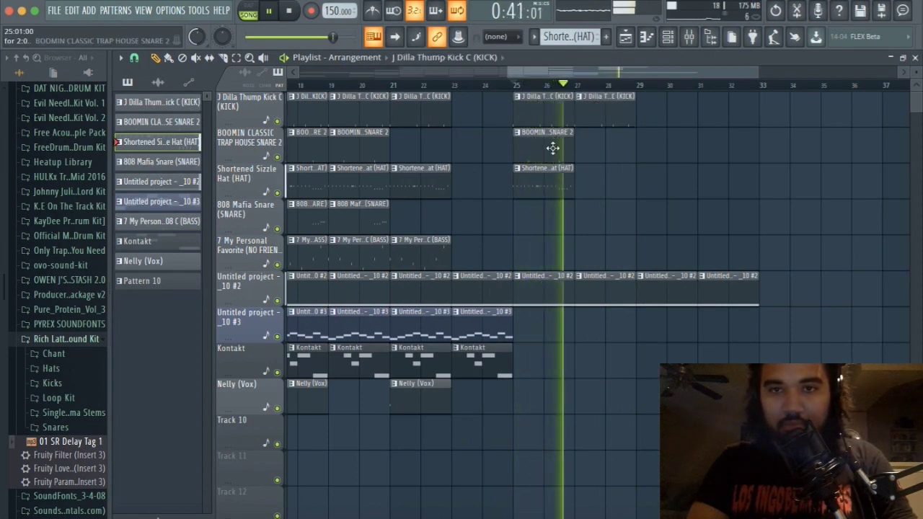
{"action": "left_click", "coordinate": [594, 147]}
- Copy the hat clip to bars 27, 29 and 31 and the kick clip to bar 29
{"action": "left_click", "coordinate": [578, 181]}
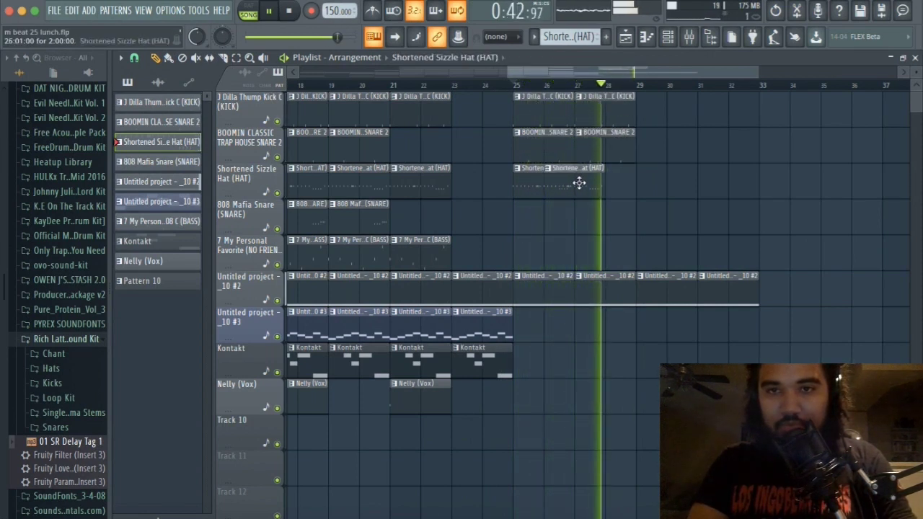
{"action": "left_click", "coordinate": [671, 186]}
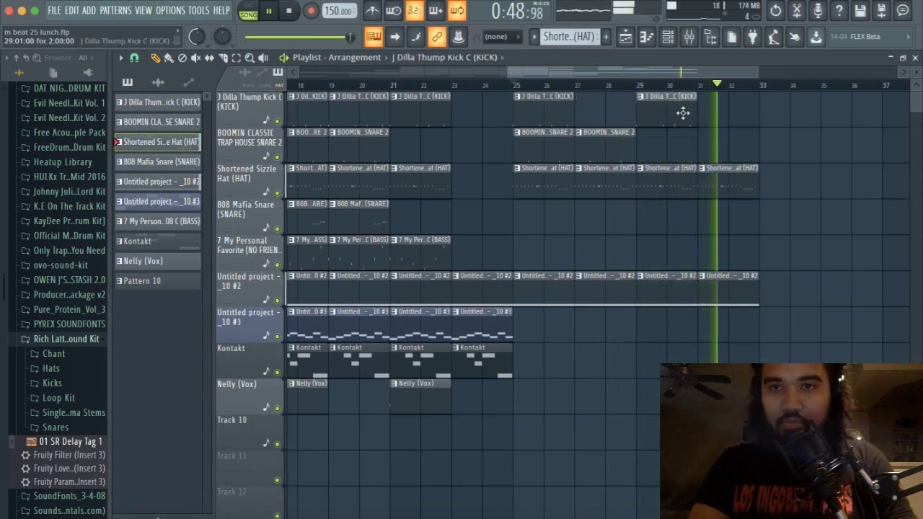
{"action": "left_click", "coordinate": [683, 113]}
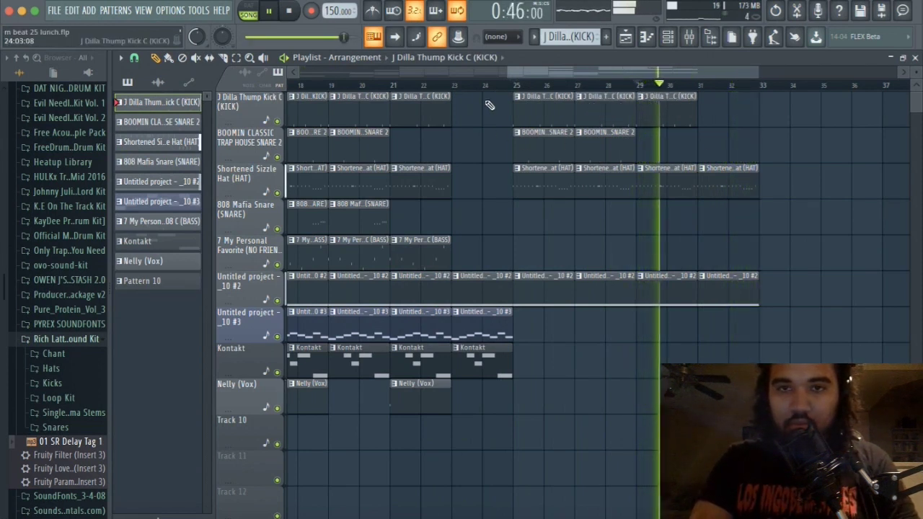
- While playing from bar 24, copy the bass clip to bar 29 and the 808 Mafia Snare clip to bar 31
{"action": "left_click", "coordinate": [488, 85]}
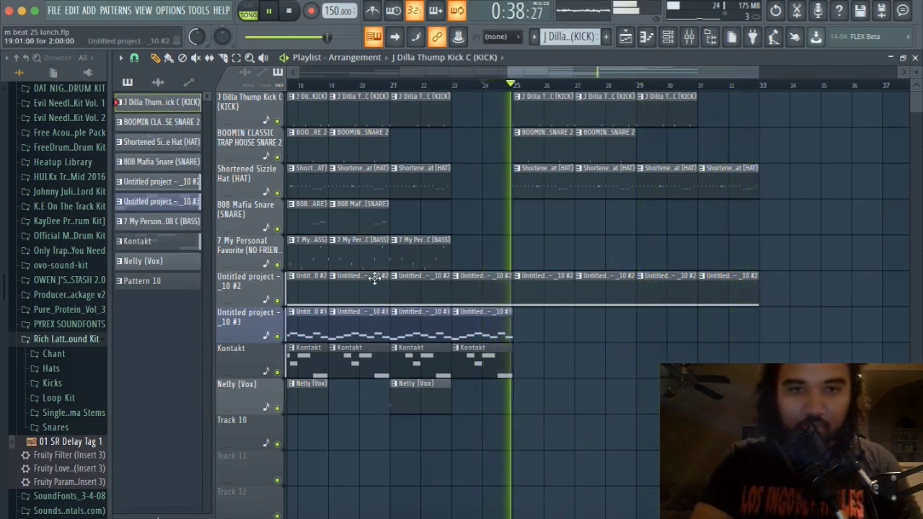
{"action": "left_click", "coordinate": [416, 253]}
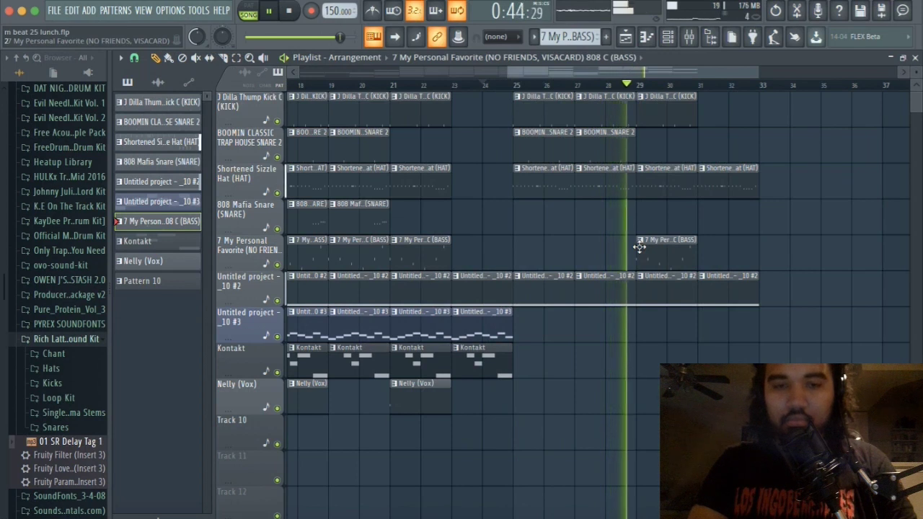
{"action": "left_click", "coordinate": [640, 245]}
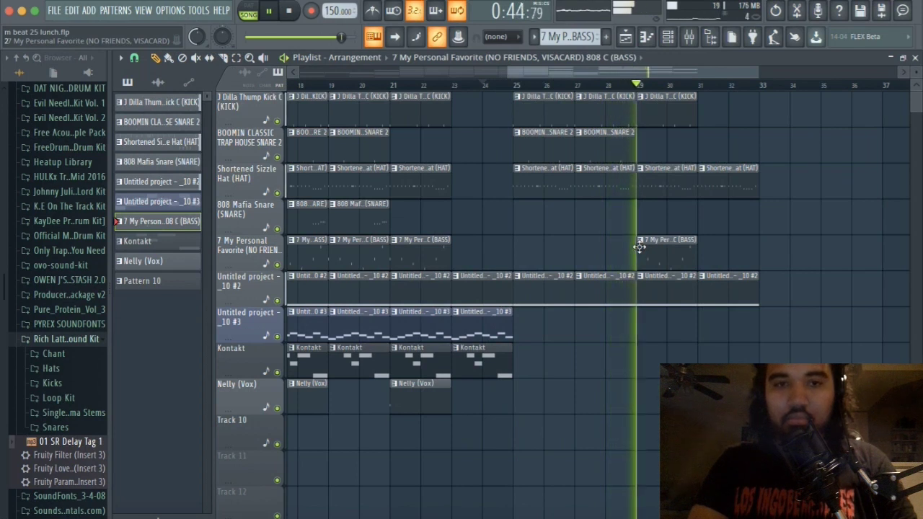
{"action": "left_click", "coordinate": [354, 209]}
{"action": "left_click", "coordinate": [753, 223]}
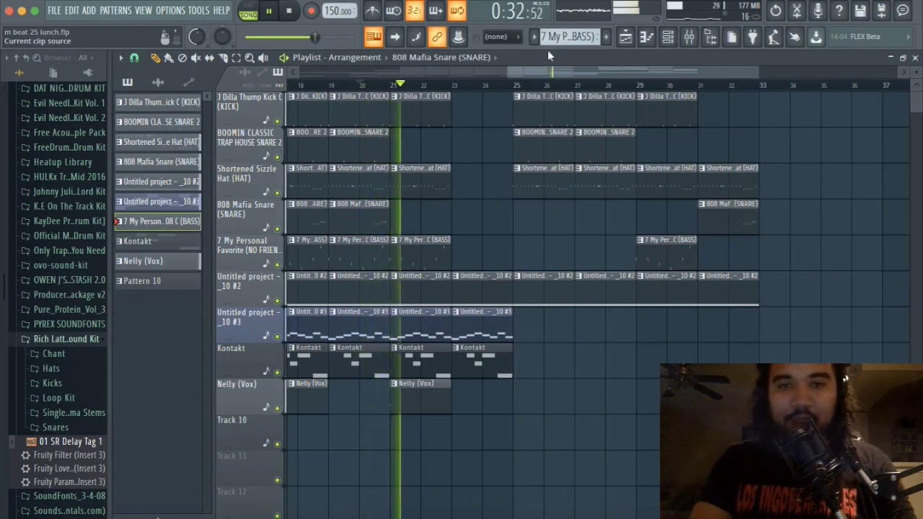
- Copy the Untitled project - _10 #3, kick and hat clips to bar 33 on their own tracks
{"action": "scroll", "coordinate": [835, 185], "scroll_direction": "down", "scroll_amount": 3}
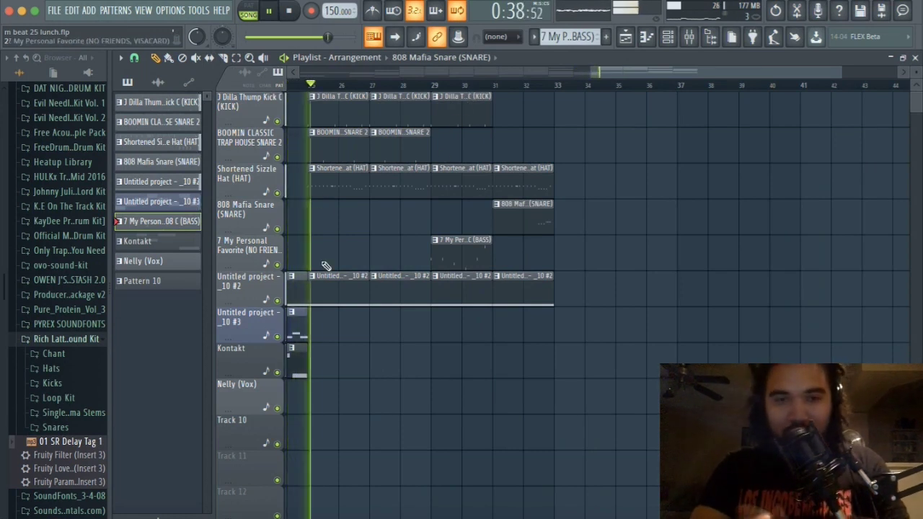
{"action": "scroll", "coordinate": [315, 334], "scroll_direction": "up", "scroll_amount": 2}
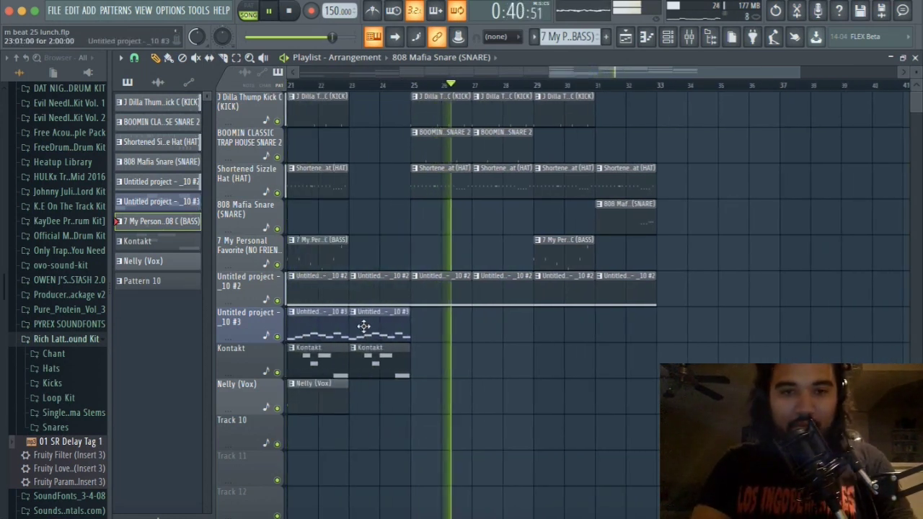
{"action": "left_click", "coordinate": [374, 325]}
{"action": "left_click_drag", "start_coordinate": [735, 321], "coordinate": [694, 321]}
{"action": "scroll", "coordinate": [540, 177], "scroll_direction": "down", "scroll_amount": 2}
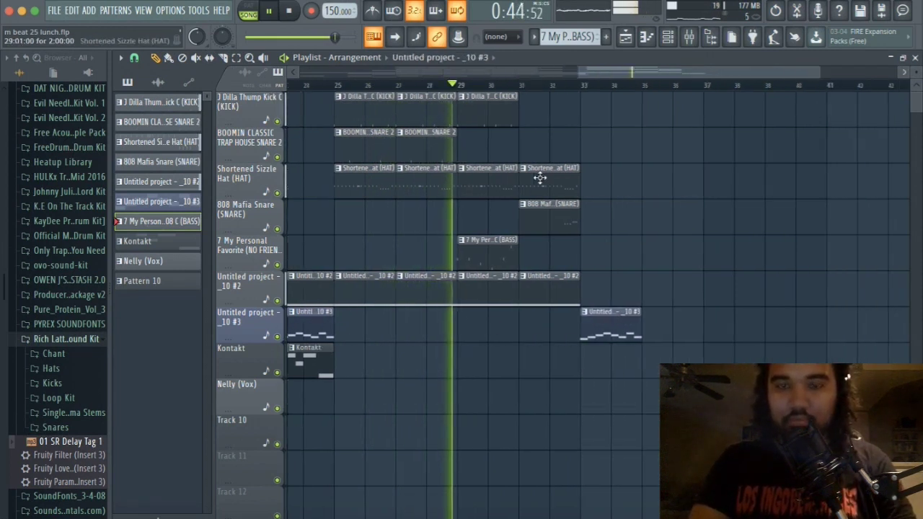
{"action": "left_click", "coordinate": [384, 111]}
{"action": "left_click", "coordinate": [630, 107]}
{"action": "left_click_drag", "start_coordinate": [630, 107], "coordinate": [581, 107]}
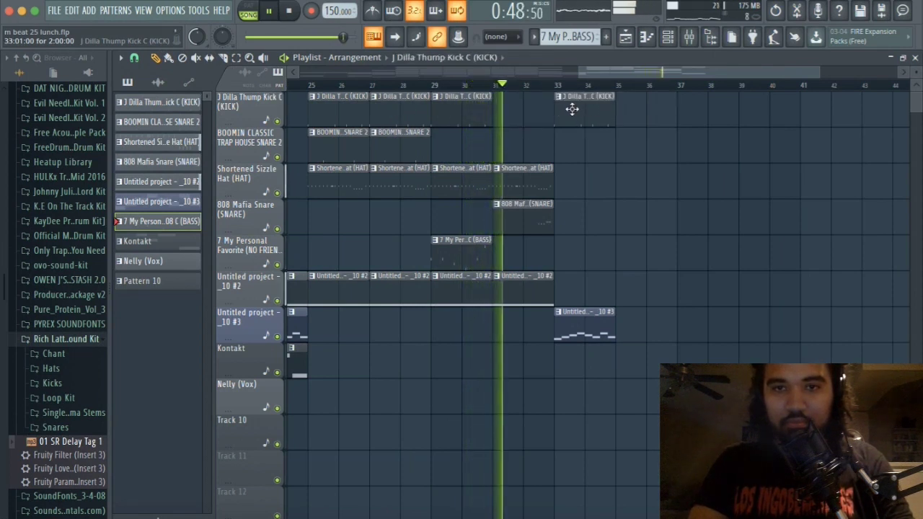
{"action": "left_click", "coordinate": [534, 180]}
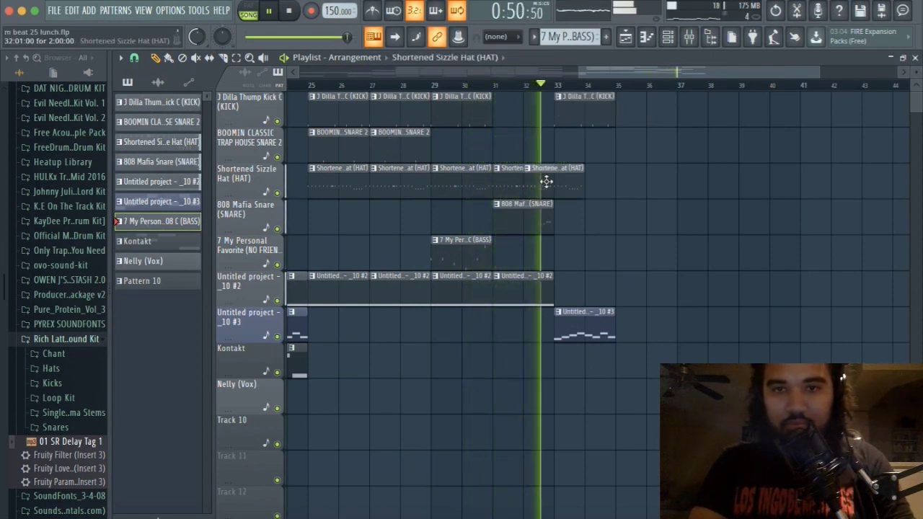
{"action": "left_click", "coordinate": [568, 181]}
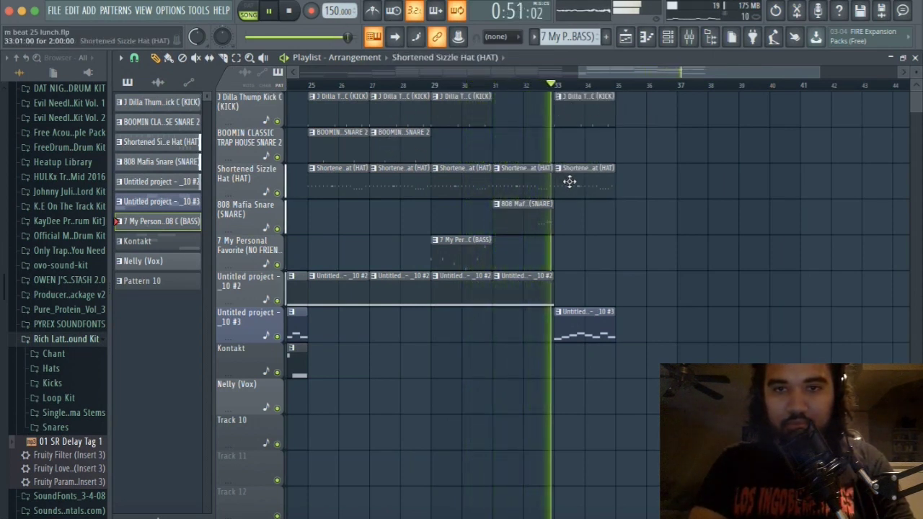
- Copy the kick, Untitled project - _10 #3 and hat clips to bar 35, replaying from bar 32
{"action": "left_click", "coordinate": [591, 118]}
{"action": "left_click", "coordinate": [640, 118]}
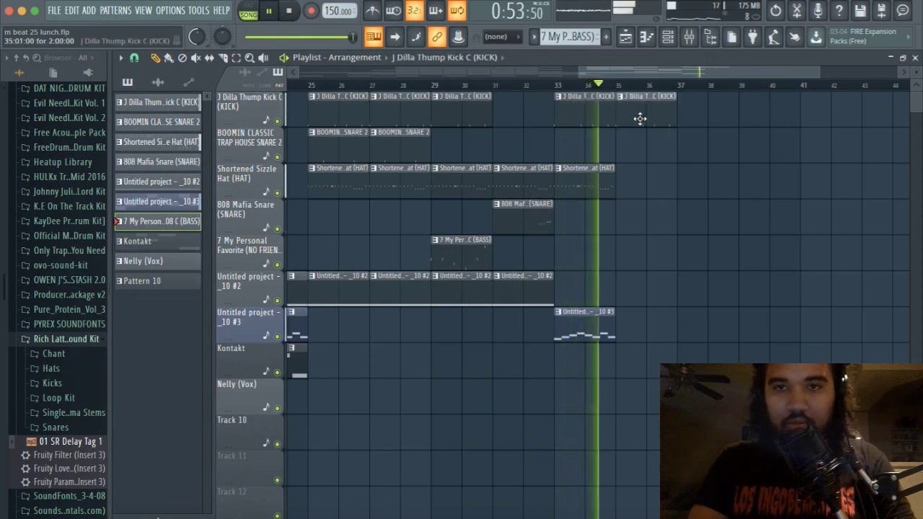
{"action": "left_click", "coordinate": [588, 321]}
{"action": "left_click", "coordinate": [628, 324]}
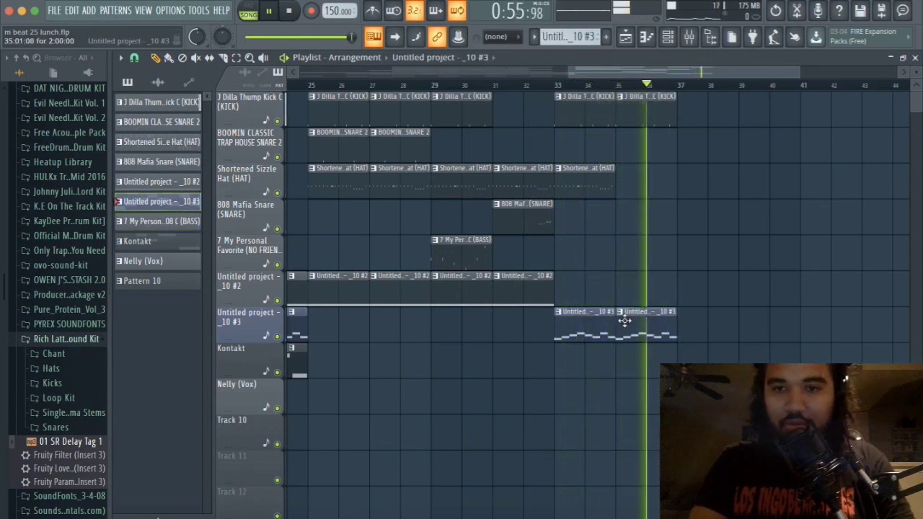
{"action": "left_click", "coordinate": [527, 86]}
{"action": "left_click", "coordinate": [533, 173]}
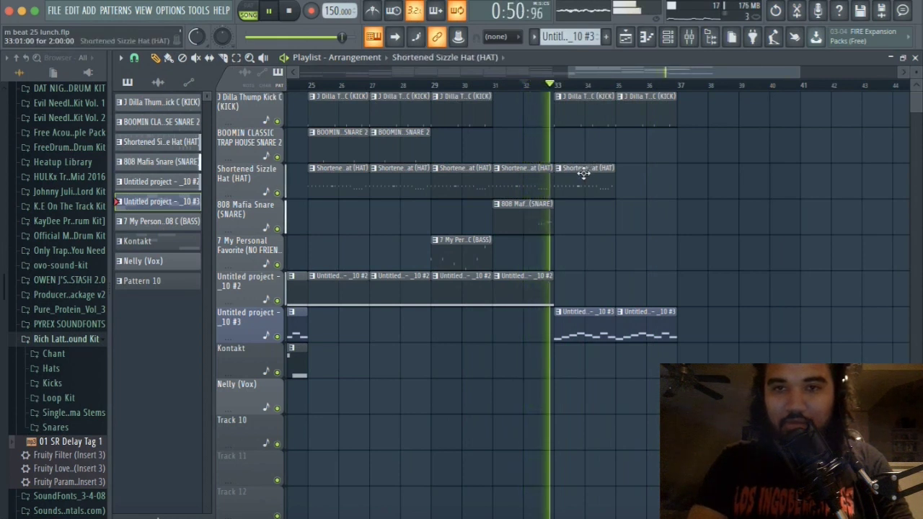
{"action": "left_click", "coordinate": [641, 173]}
- Copy the kick, hat and Untitled project - _10 #3 clips to bar 37 and the bass clip to bar 39
{"action": "left_click", "coordinate": [638, 113]}
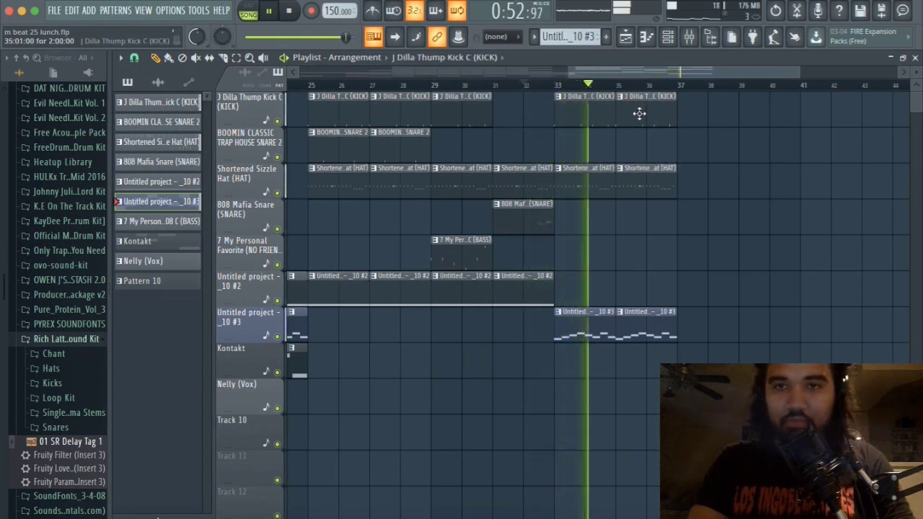
{"action": "left_click", "coordinate": [699, 113]}
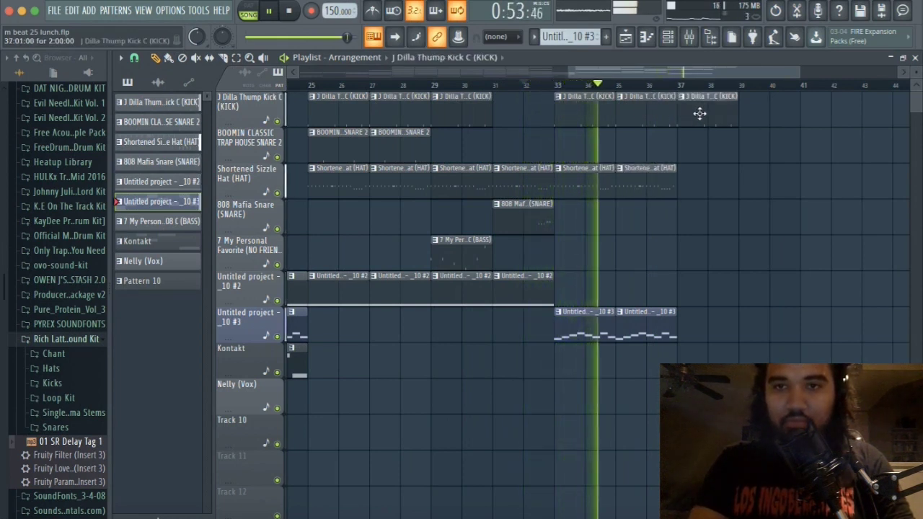
{"action": "left_click", "coordinate": [638, 185]}
{"action": "left_click", "coordinate": [707, 188]}
{"action": "left_click_drag", "start_coordinate": [653, 328], "coordinate": [699, 326]}
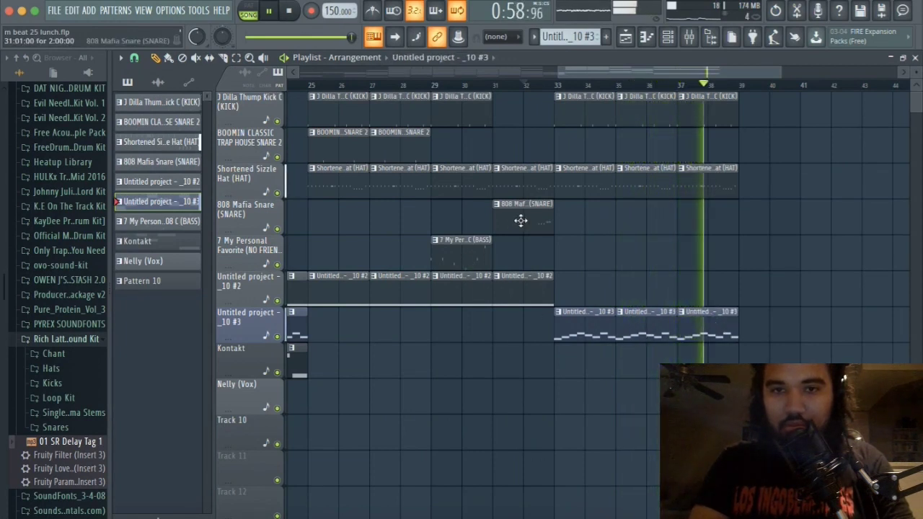
{"action": "left_click", "coordinate": [469, 258]}
{"action": "left_click", "coordinate": [728, 256]}
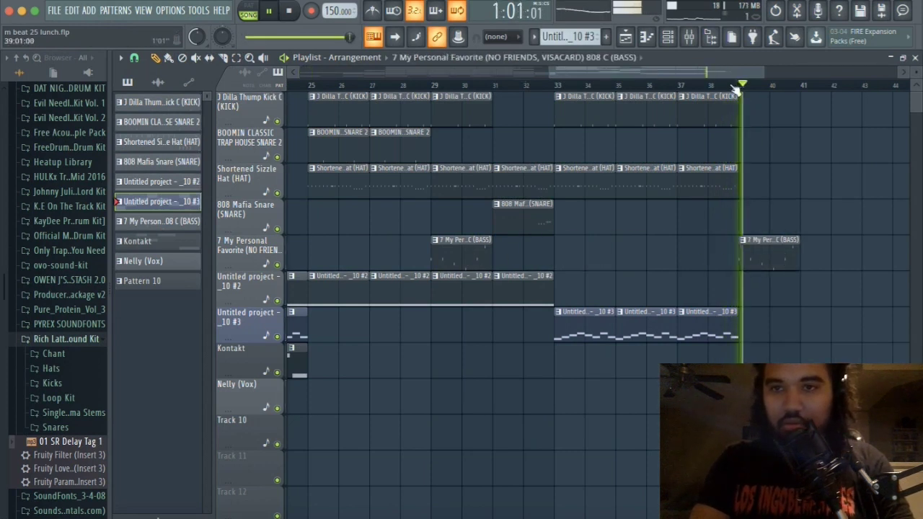
- Copy the Untitled project - _10 #3 and hat clips to bar 39, and the BOOMIN snare and Nelly (Vox) clips to bar 37
{"action": "left_click", "coordinate": [697, 322]}
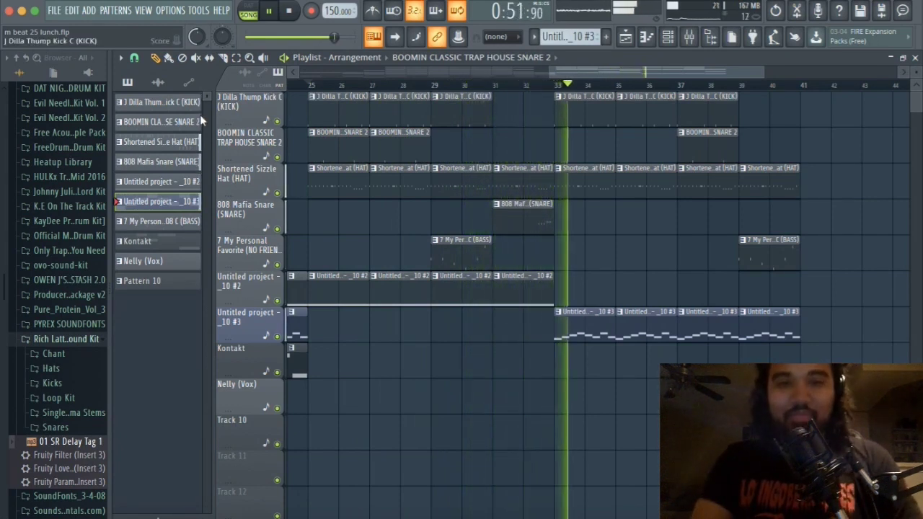
{"action": "scroll", "coordinate": [363, 271], "scroll_direction": "left", "scroll_amount": 3}
{"action": "scroll", "coordinate": [362, 271], "scroll_direction": "down", "scroll_amount": 1}
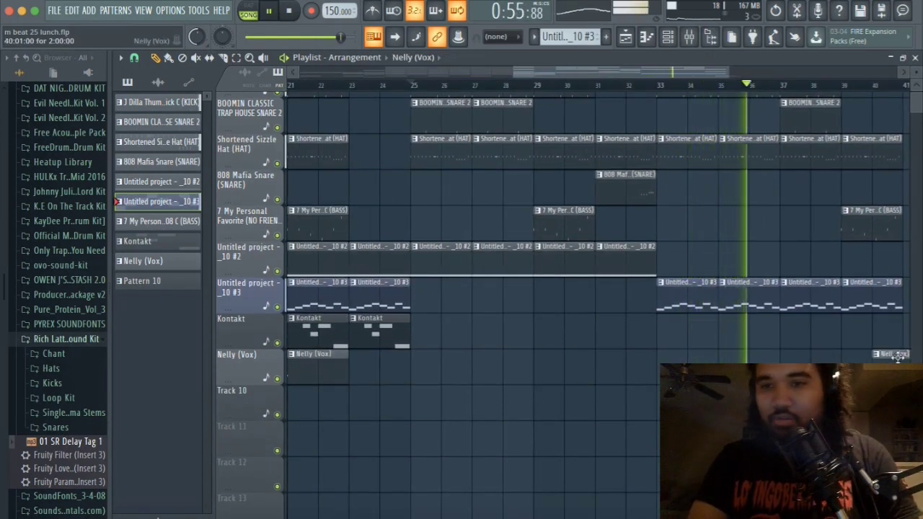
{"action": "scroll", "coordinate": [913, 323], "scroll_direction": "down", "scroll_amount": 2}
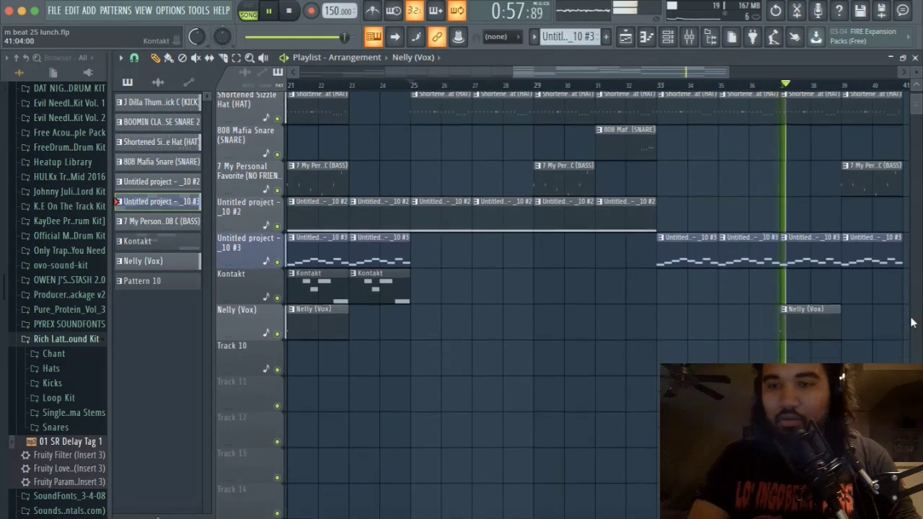
- Copy the Nelly (Vox) and 808 Mafia Snare clips to bar 39 on their own tracks
{"action": "scroll", "coordinate": [855, 264], "scroll_direction": "right", "scroll_amount": 4}
{"action": "scroll", "coordinate": [854, 264], "scroll_direction": "up", "scroll_amount": 3}
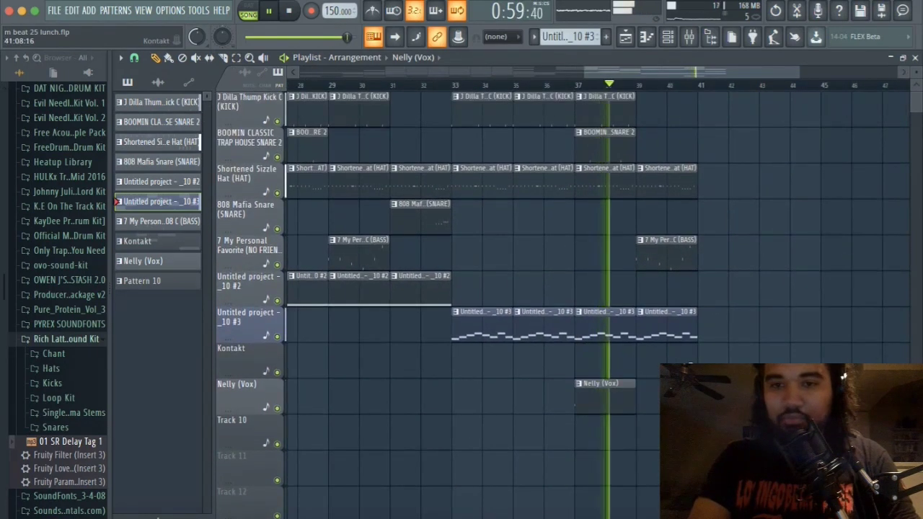
{"action": "left_click", "coordinate": [607, 398]}
{"action": "left_click", "coordinate": [666, 398]}
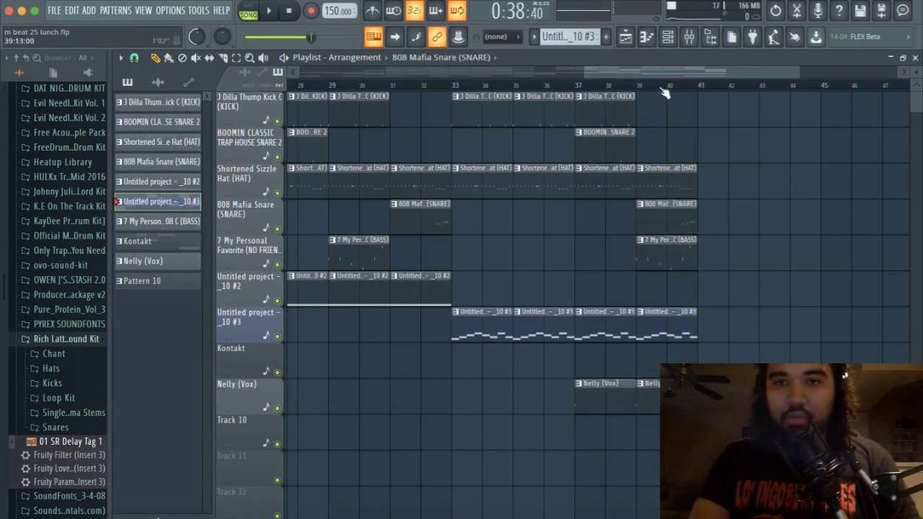
- Replaying from bar 25, copy the Kontakt and Untitled project - _10 #3 clips to bars 41, 43 and 45
{"action": "scroll", "coordinate": [586, 163], "scroll_direction": "left", "scroll_amount": 5}
{"action": "scroll", "coordinate": [586, 163], "scroll_direction": "right", "scroll_amount": 1}
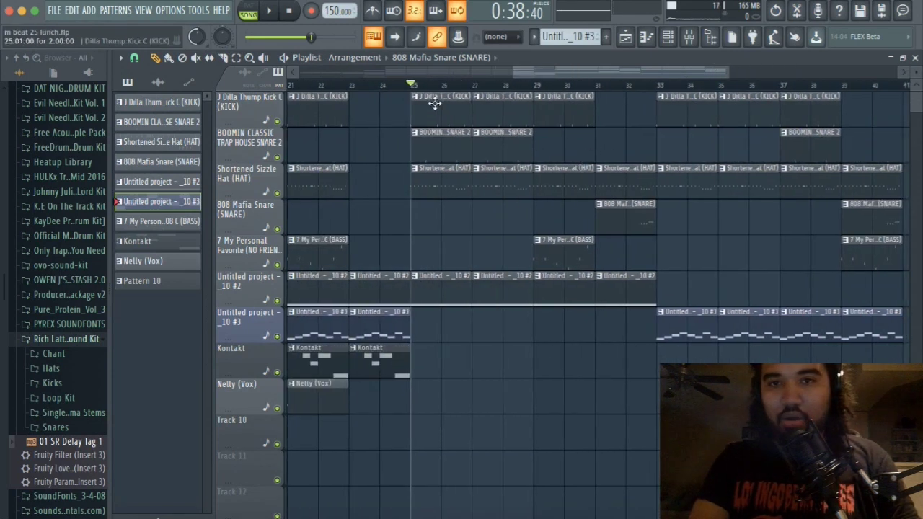
{"action": "scroll", "coordinate": [815, 121], "scroll_direction": "right", "scroll_amount": 2}
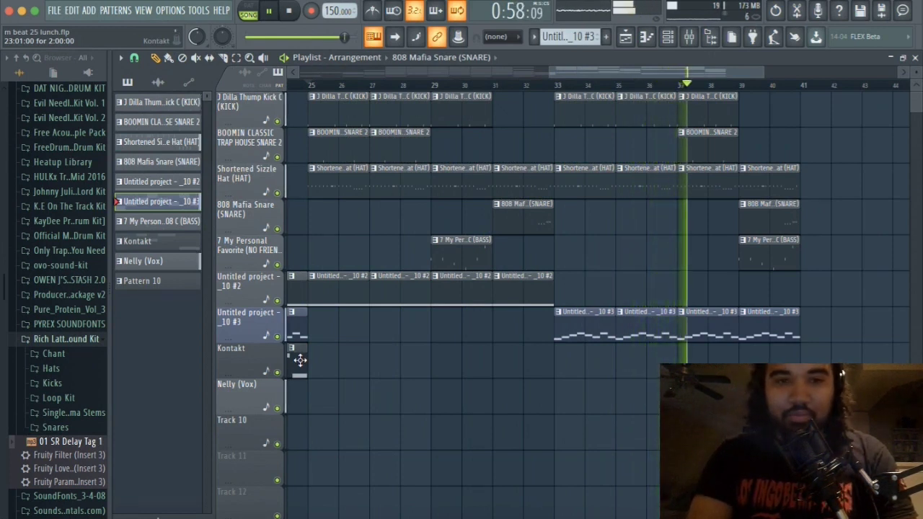
{"action": "left_click_drag", "start_coordinate": [300, 360], "coordinate": [798, 347]}
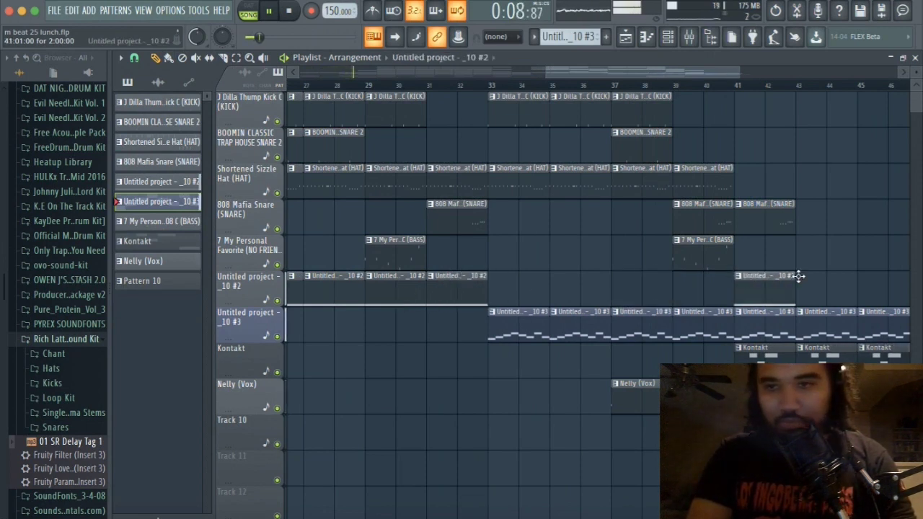
- Place the Untitled project - _10 #2 clip at bar 47, delete its stray copy on the kick track at bar 39, and replay from bar 40
{"action": "left_click_drag", "start_coordinate": [798, 275], "coordinate": [837, 260]}
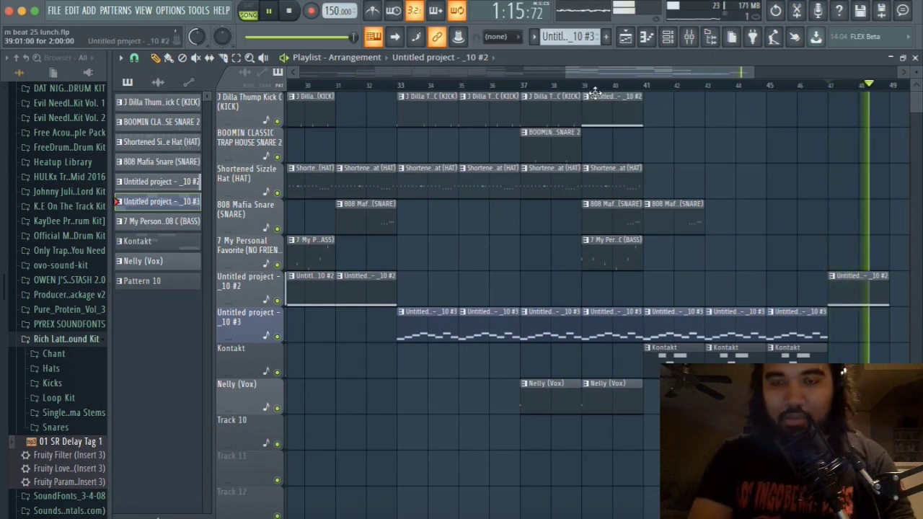
{"action": "right_click", "coordinate": [598, 98]}
{"action": "left_click", "coordinate": [609, 90]}
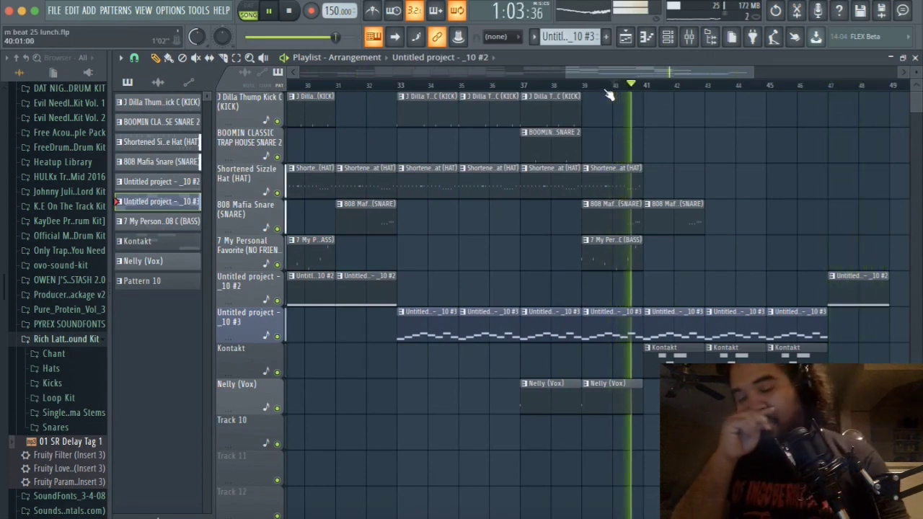
- Copy the J Dilla Thump Kick clip to bars 43 and 41
{"action": "left_click", "coordinate": [495, 103]}
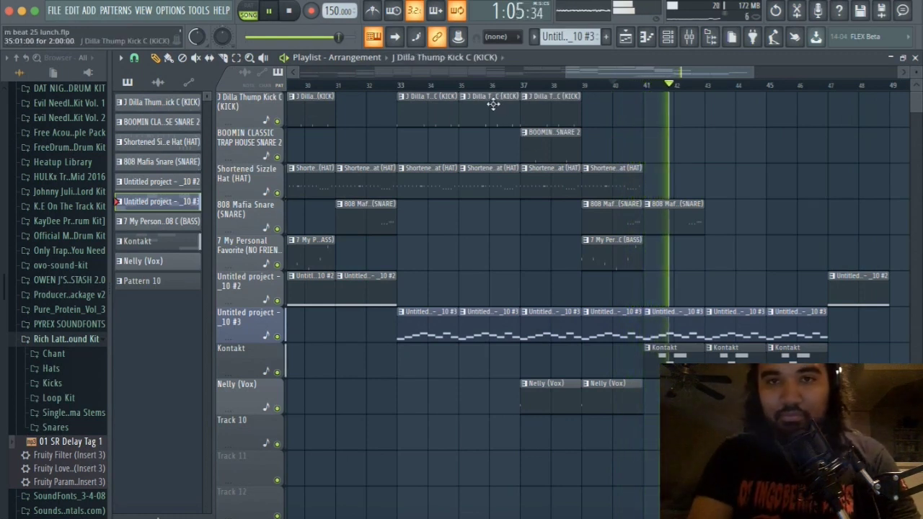
{"action": "mouse_move", "coordinate": [746, 105]}
{"action": "left_mouse_down"}
{"action": "mouse_move", "coordinate": [756, 107]}
{"action": "mouse_move", "coordinate": [736, 105]}
{"action": "left_mouse_up"}
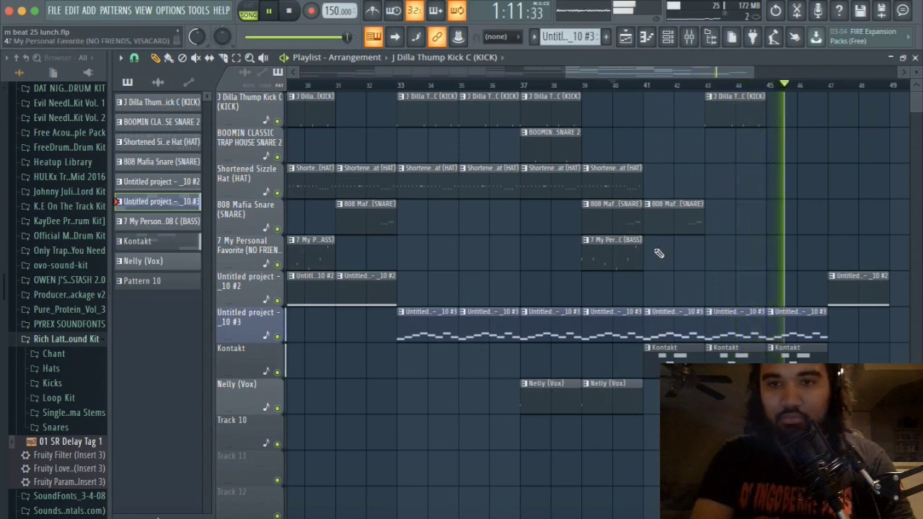
{"action": "scroll", "coordinate": [658, 253], "scroll_direction": "left", "scroll_amount": 5}
{"action": "scroll", "coordinate": [637, 282], "scroll_direction": "right", "scroll_amount": 3}
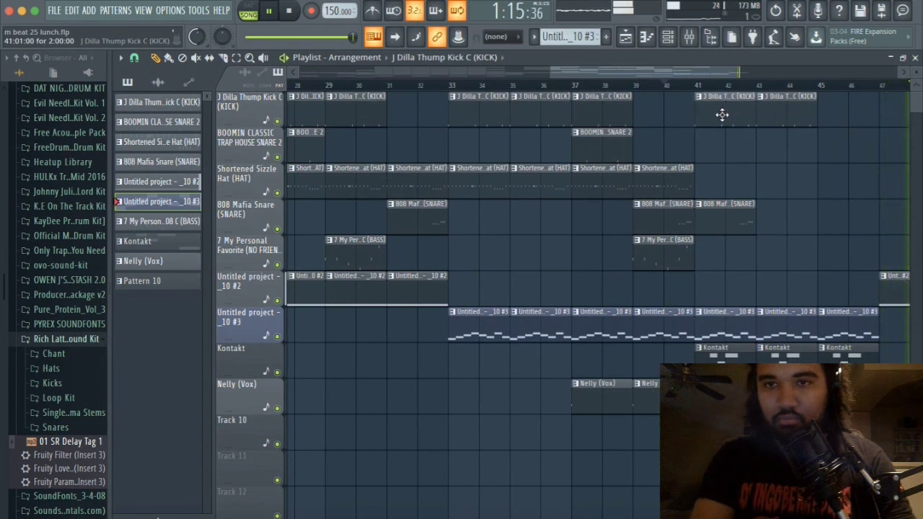
- Replay from bar 40 and delete the 808 Mafia Snare clip at bar 41
{"action": "left_click", "coordinate": [668, 87]}
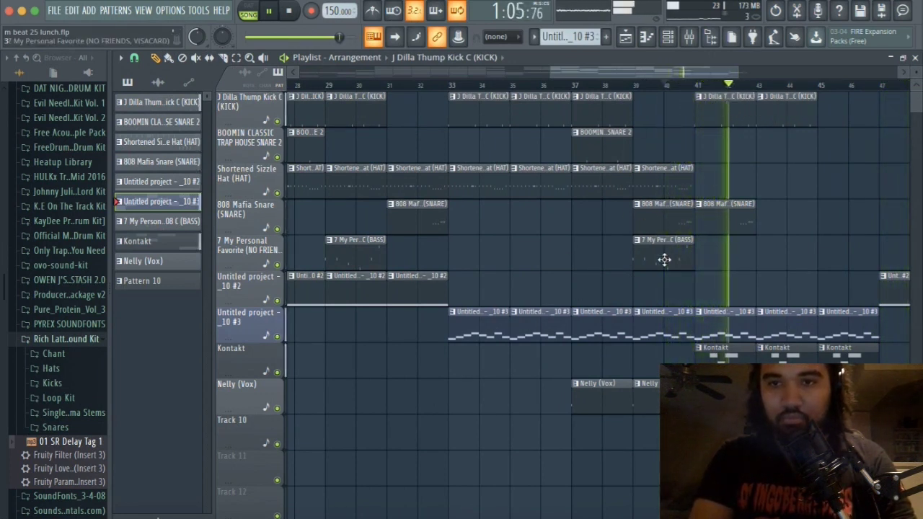
{"action": "right_click", "coordinate": [737, 220]}
{"action": "mouse_move", "coordinate": [658, 215]}
{"action": "left_mouse_down"}
{"action": "mouse_move", "coordinate": [739, 215]}
{"action": "mouse_move", "coordinate": [653, 224]}
{"action": "left_mouse_up"}
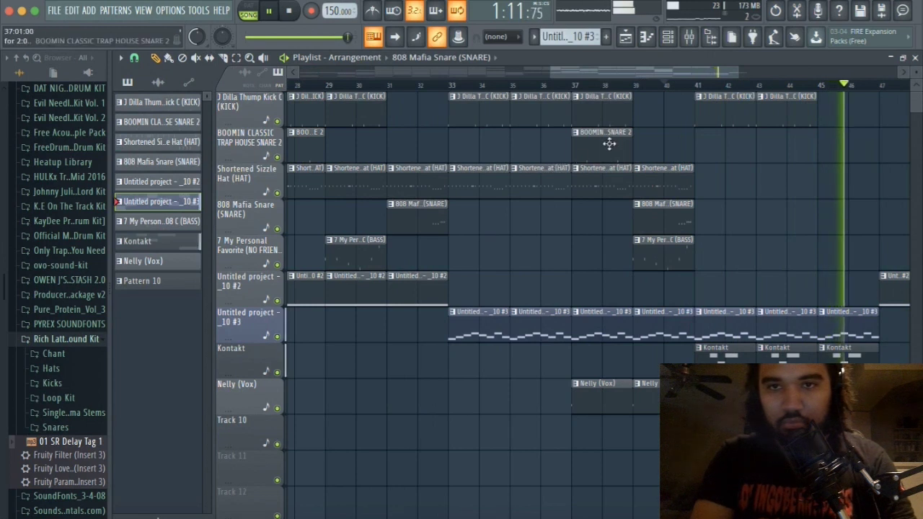
- Copy the BOOMIN snare and hat clips to bar 43, replay from there, and stop playback
{"action": "left_click_drag", "start_coordinate": [610, 138], "coordinate": [799, 144]}
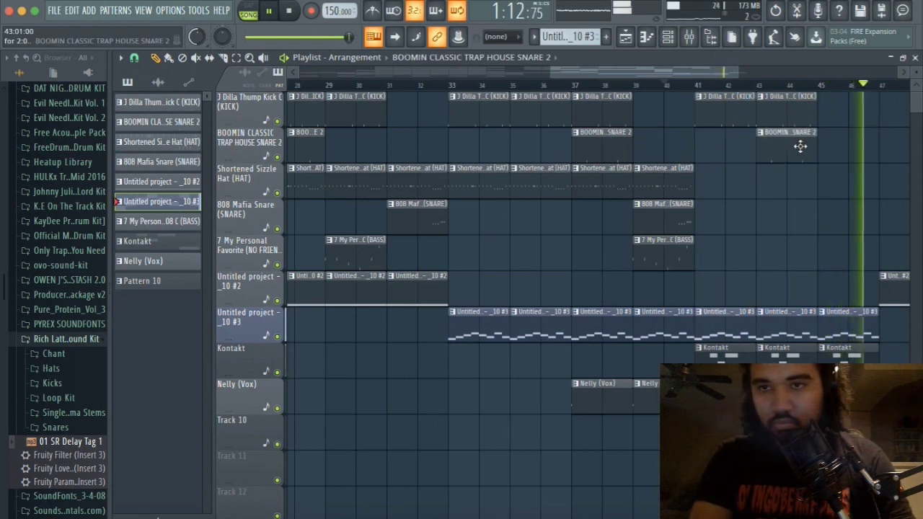
{"action": "left_click", "coordinate": [759, 89]}
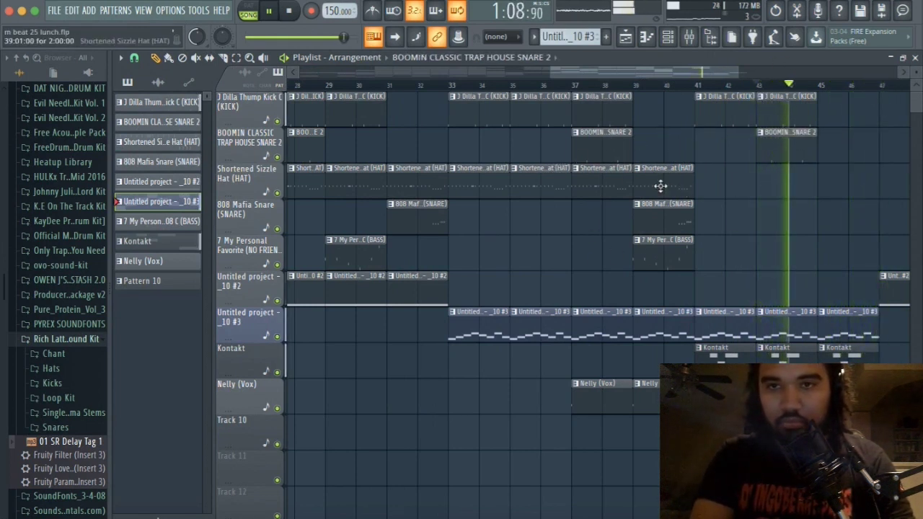
{"action": "left_click_drag", "start_coordinate": [659, 186], "coordinate": [785, 185]}
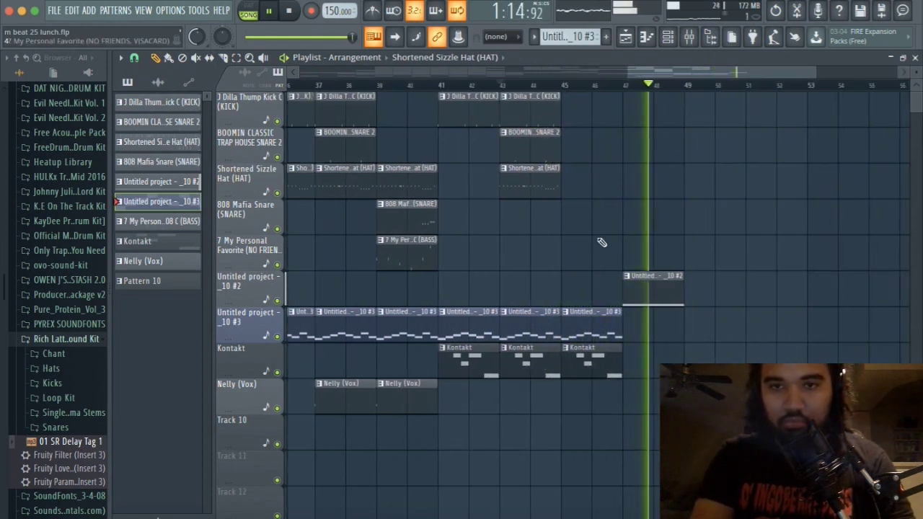
{"action": "key", "text": "space"}
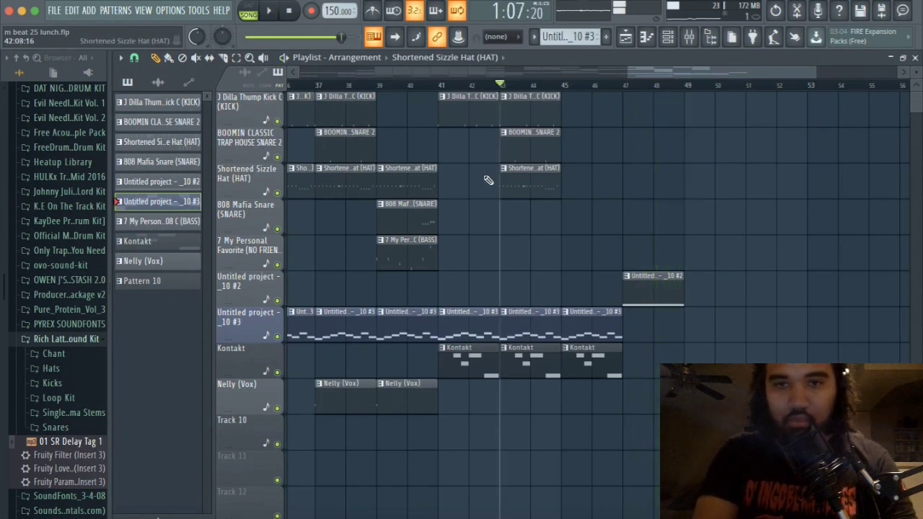
- Play the arrangement back from bar 24 and delete the Nelly (Vox) clip at bar 37
{"action": "scroll", "coordinate": [464, 226], "scroll_direction": "left", "scroll_amount": 10}
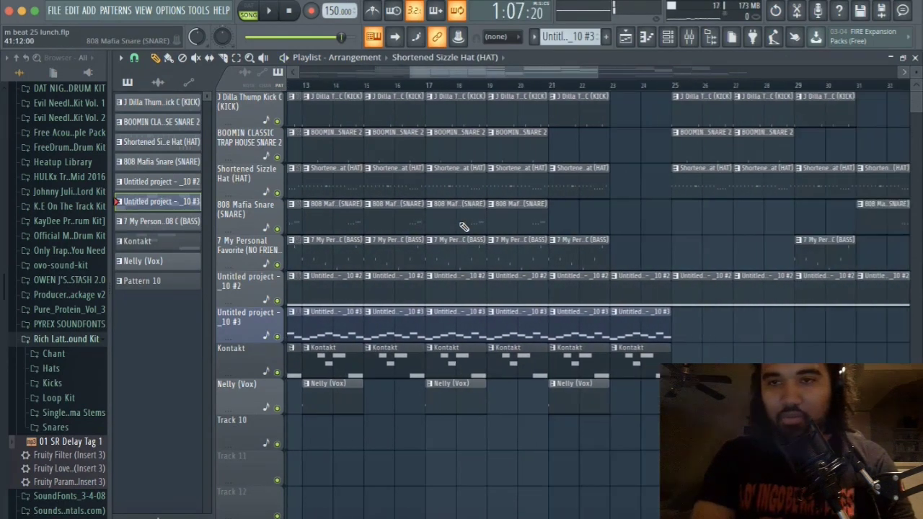
{"action": "scroll", "coordinate": [463, 226], "scroll_direction": "right", "scroll_amount": 2}
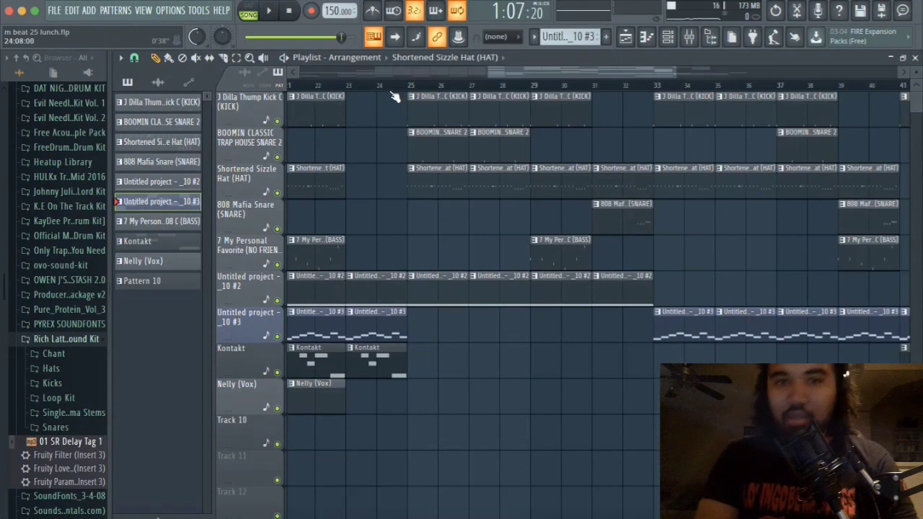
{"action": "key", "text": "space"}
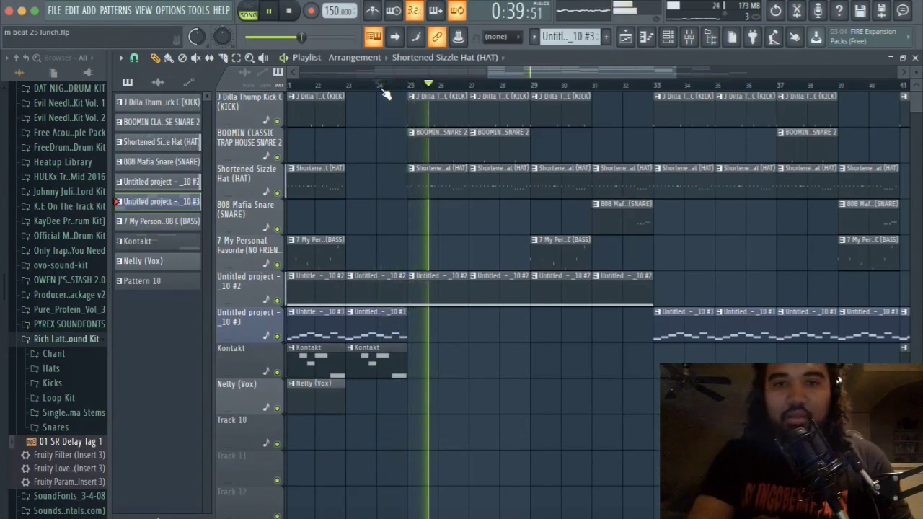
{"action": "scroll", "coordinate": [539, 305], "scroll_direction": "right", "scroll_amount": 2}
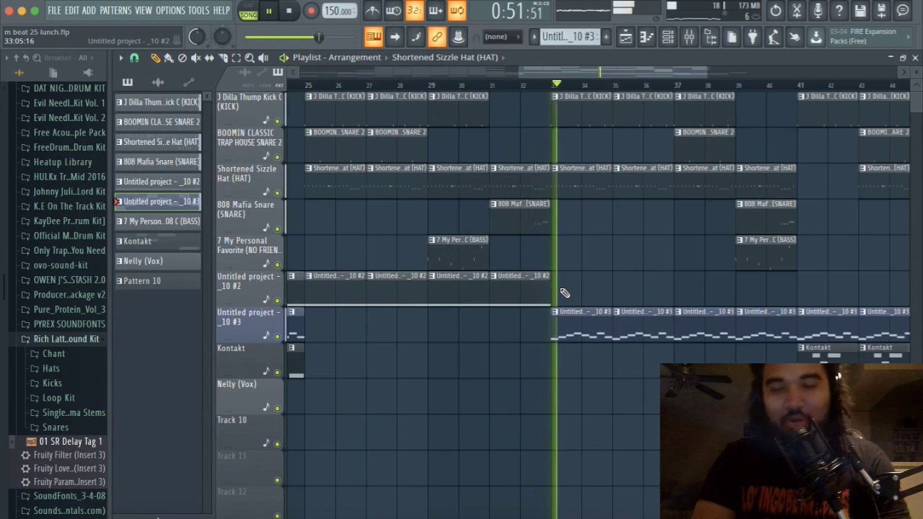
{"action": "scroll", "coordinate": [562, 292], "scroll_direction": "down", "scroll_amount": 1}
{"action": "scroll", "coordinate": [562, 292], "scroll_direction": "up", "scroll_amount": 1}
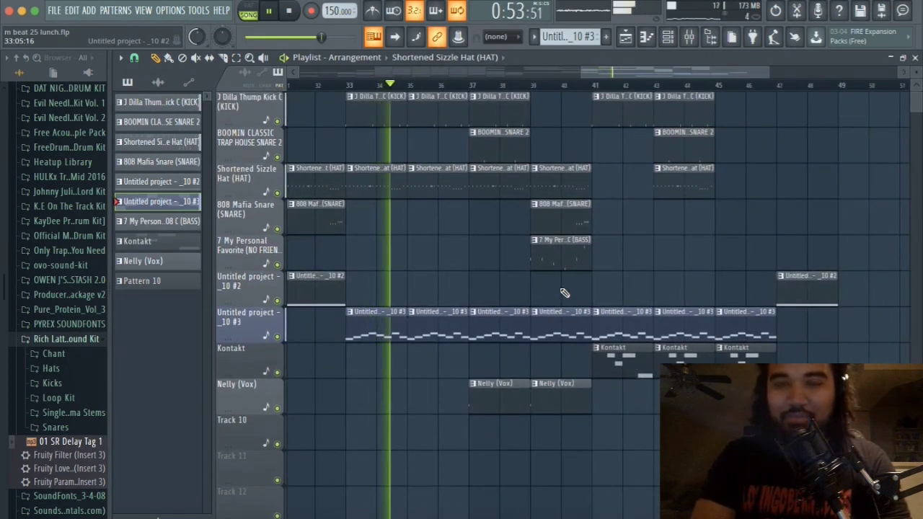
{"action": "right_click", "coordinate": [502, 406]}
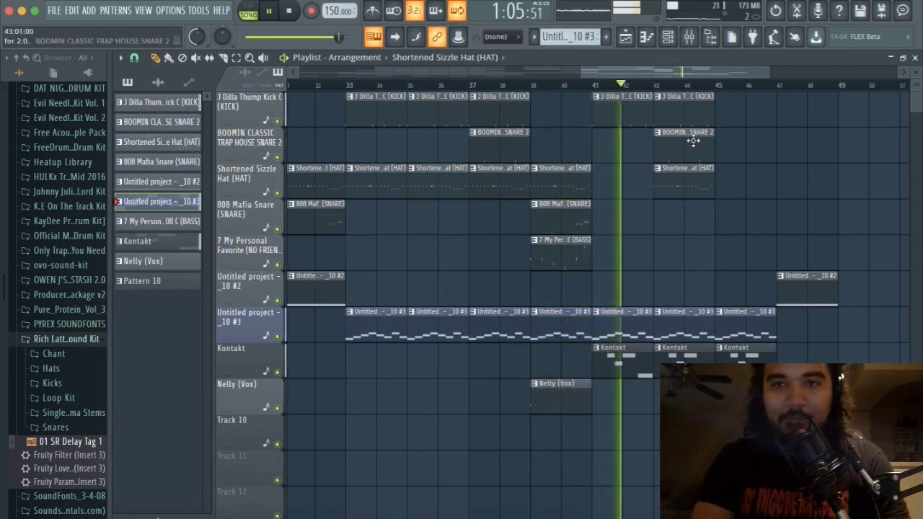
- Copy the bass clip to bar 45 and the 808 Mafia Snare clip to bar 47
{"action": "left_click", "coordinate": [562, 252]}
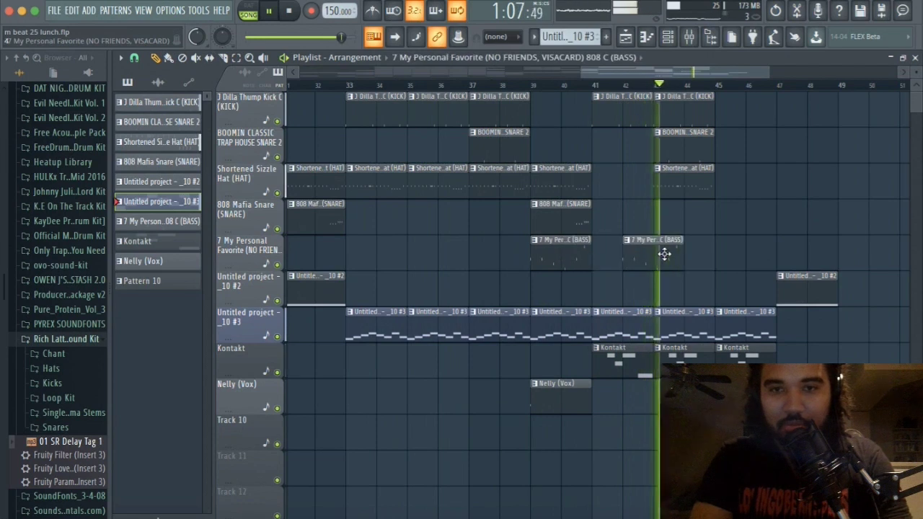
{"action": "left_click", "coordinate": [746, 256]}
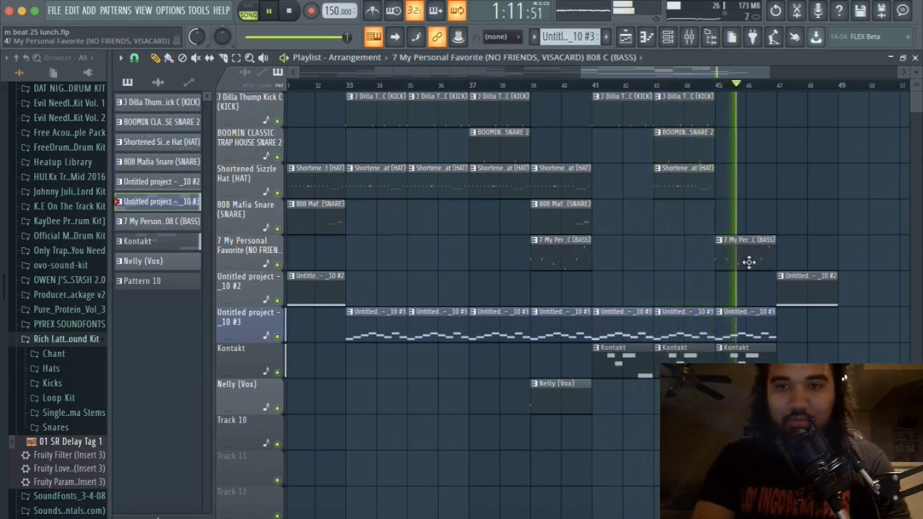
{"action": "left_click", "coordinate": [569, 212]}
{"action": "left_click", "coordinate": [822, 214]}
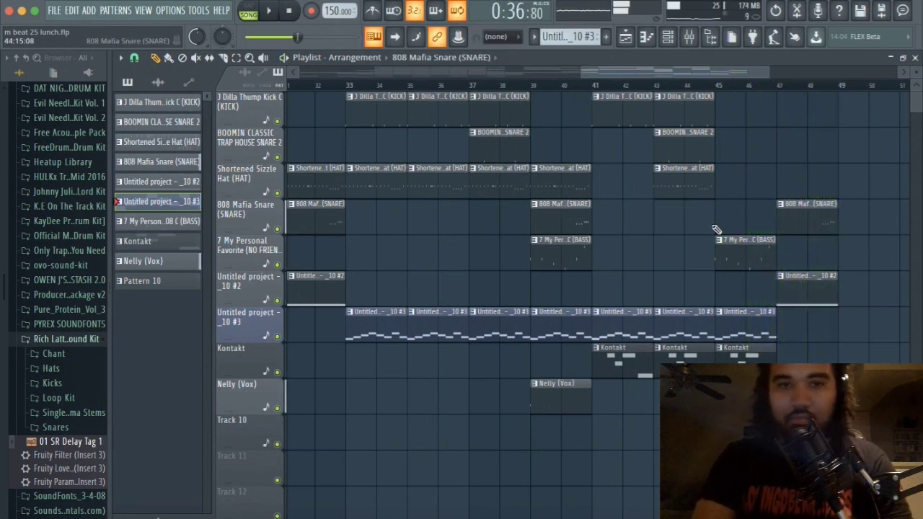
- Select all clips of the full section from bar 9 through bar 24, then copy and paste them
{"action": "scroll", "coordinate": [545, 283], "scroll_direction": "left", "scroll_amount": 10}
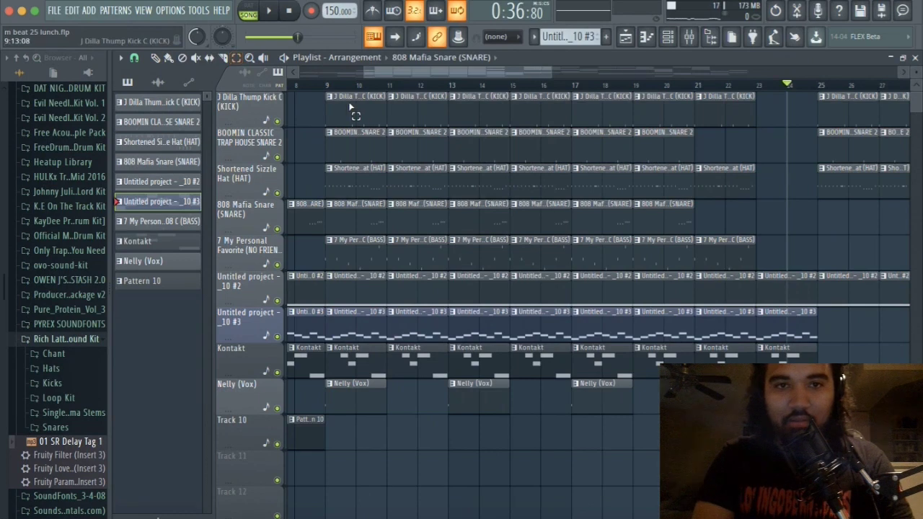
{"action": "left_click_drag", "start_coordinate": [351, 108], "coordinate": [790, 413]}
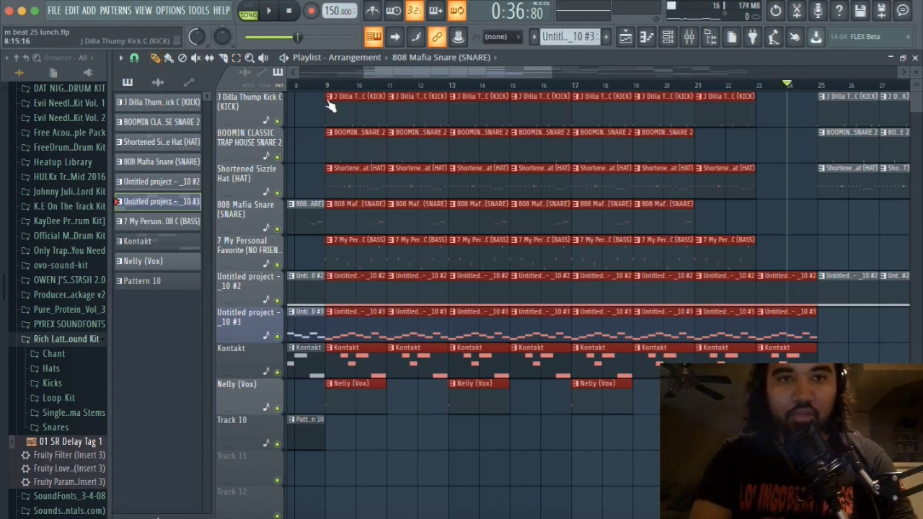
{"action": "scroll", "coordinate": [567, 168], "scroll_direction": "right", "scroll_amount": 8}
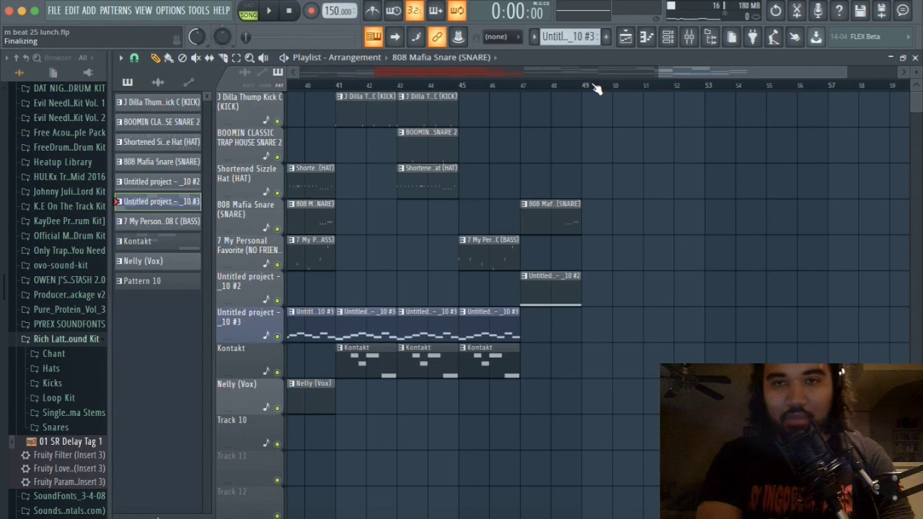
{"action": "key", "text": "ctrl+v"}
- Move the pasted 16-bar section so that it starts at bar 49, directly after the stripped-down part
{"action": "scroll", "coordinate": [447, 79], "scroll_direction": "left", "scroll_amount": 8}
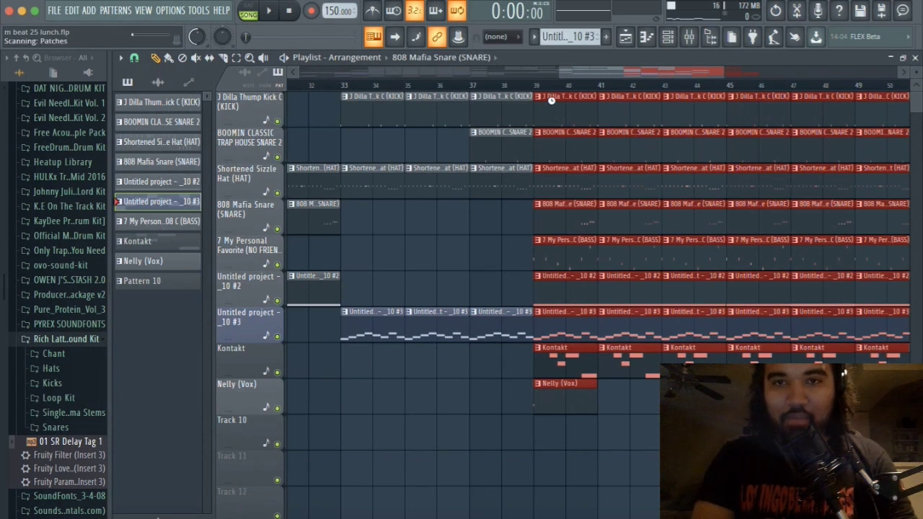
{"action": "left_click_drag", "start_coordinate": [550, 113], "coordinate": [778, 130]}
{"action": "scroll", "coordinate": [777, 129], "scroll_direction": "left", "scroll_amount": 2}
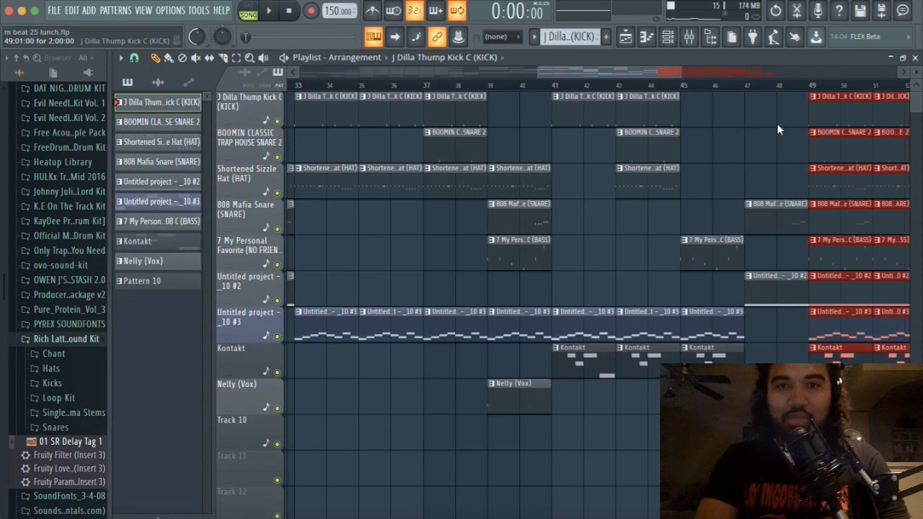
{"action": "scroll", "coordinate": [813, 122], "scroll_direction": "right", "scroll_amount": 10}
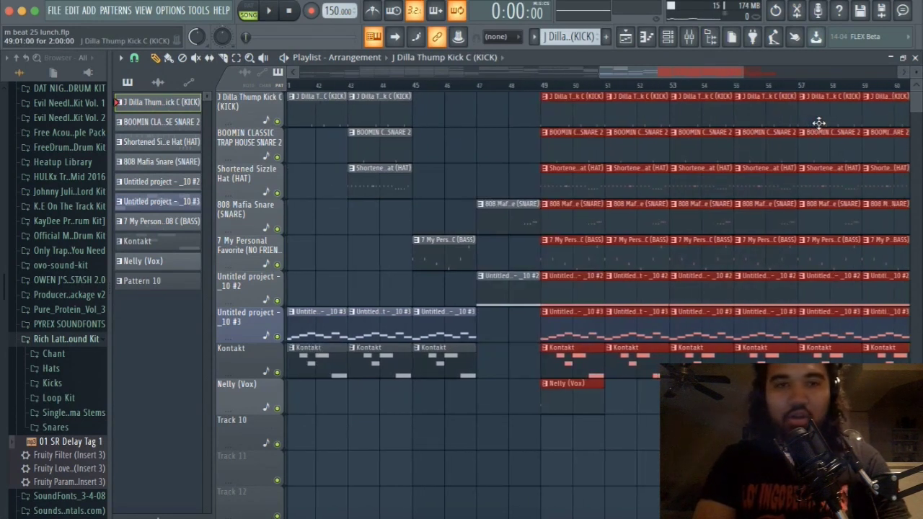